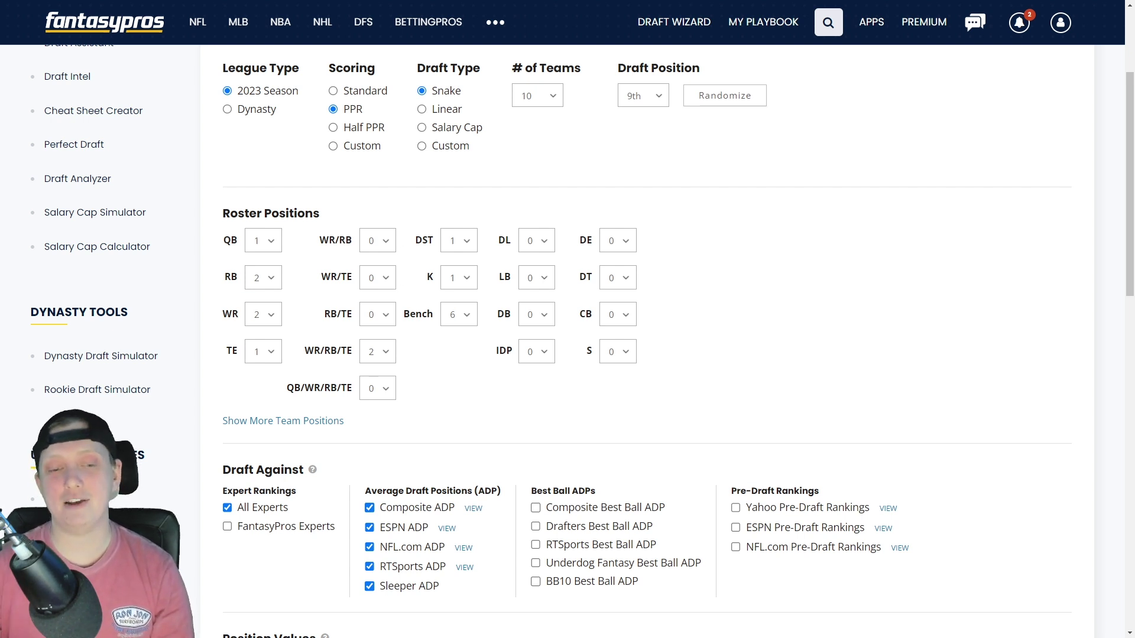
# Review the mock draft settings for 10 teams, PPR scoring and 9th draft position, and start the draft.
pyautogui.scroll(-7, 201, 372)
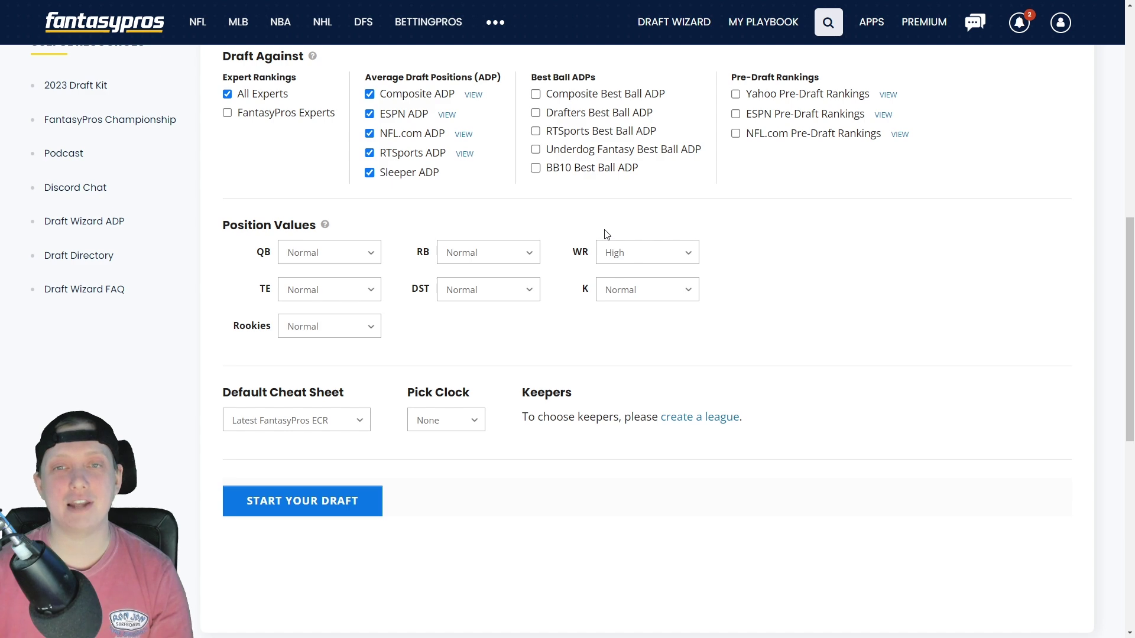
pyautogui.scroll(8, 606, 234)
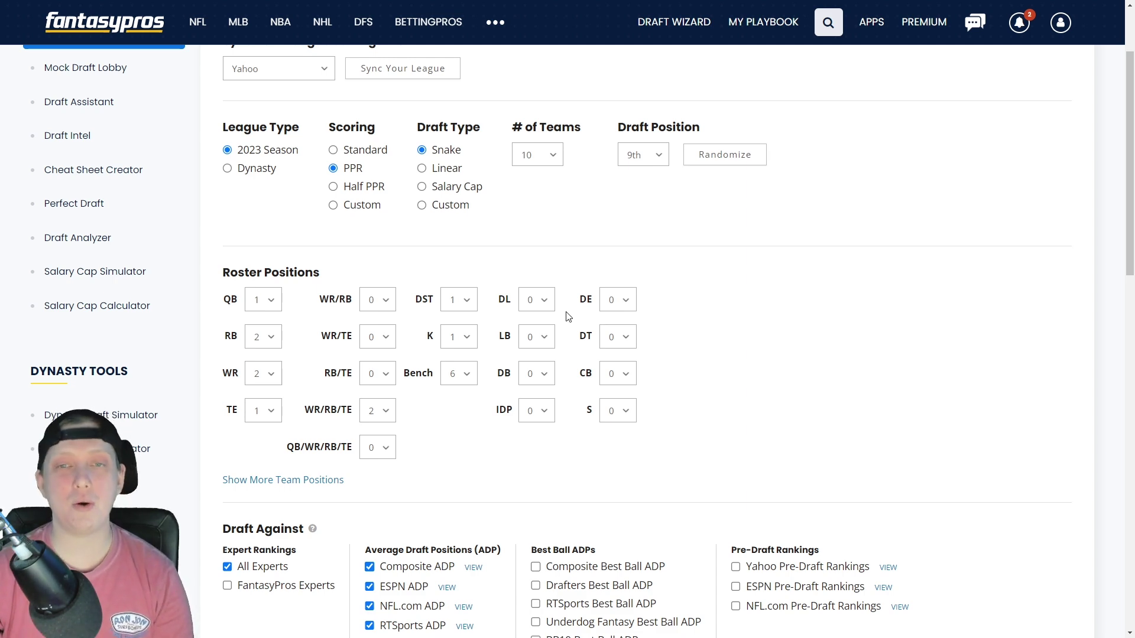
pyautogui.scroll(-10, 568, 319)
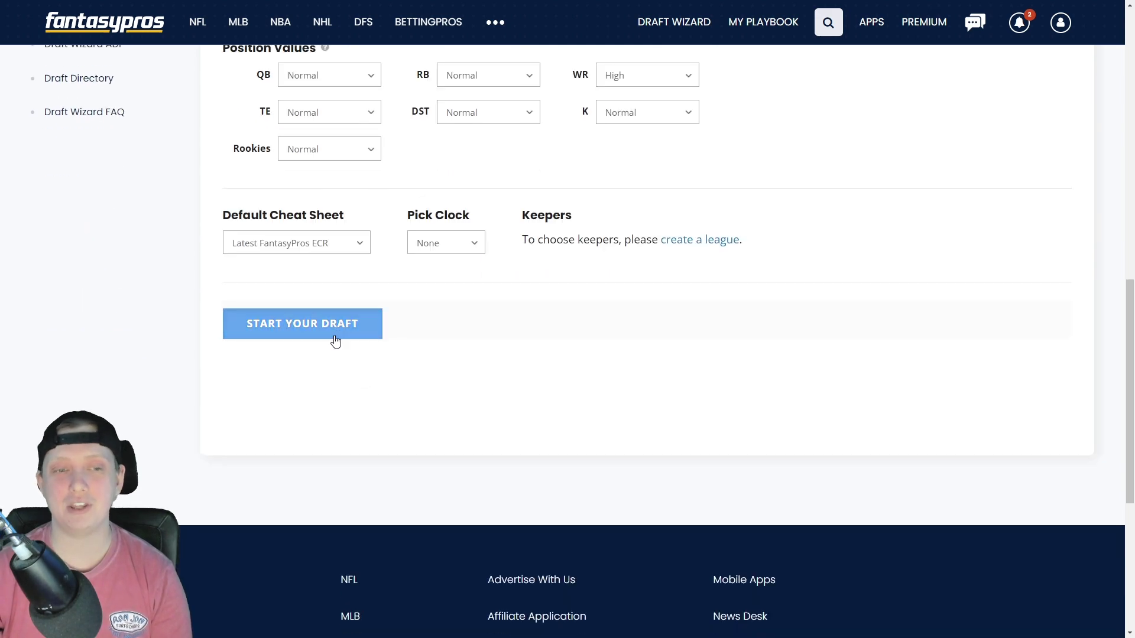
pyautogui.click(375, 327)
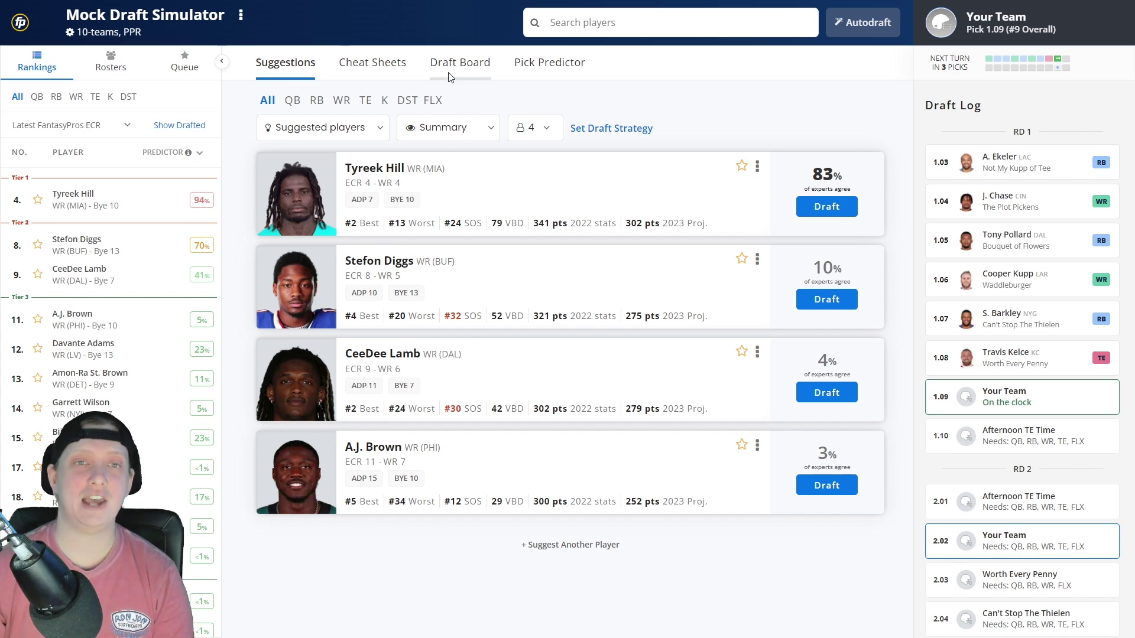
# Show your team's roster after checking the draft board, and hide drafted players in the cheat sheets.
pyautogui.click(462, 62)
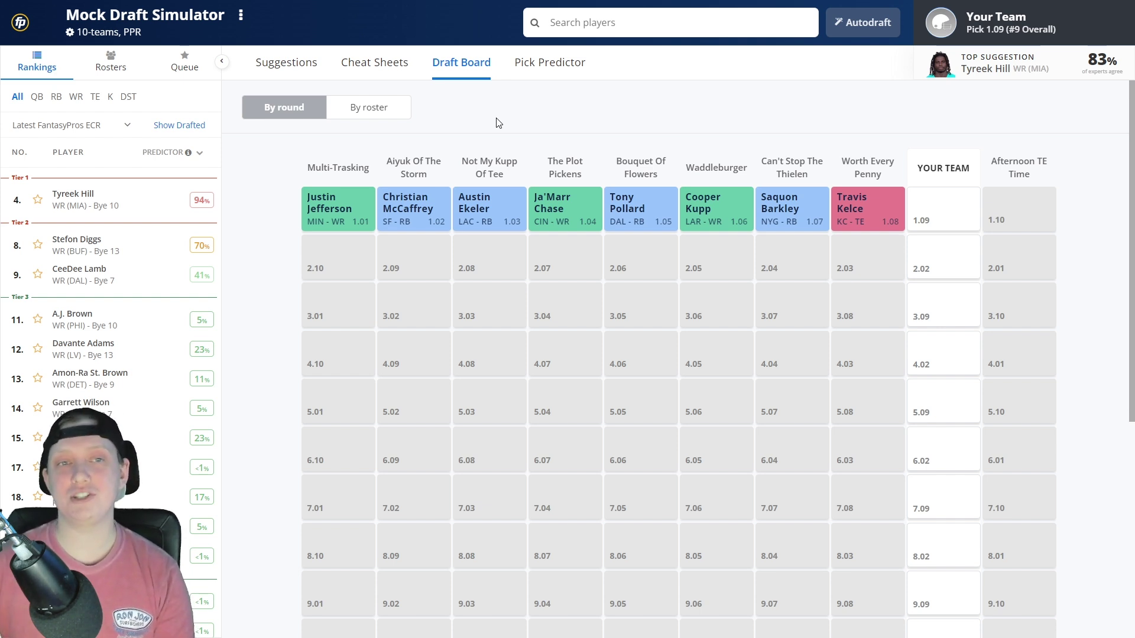
pyautogui.click(108, 64)
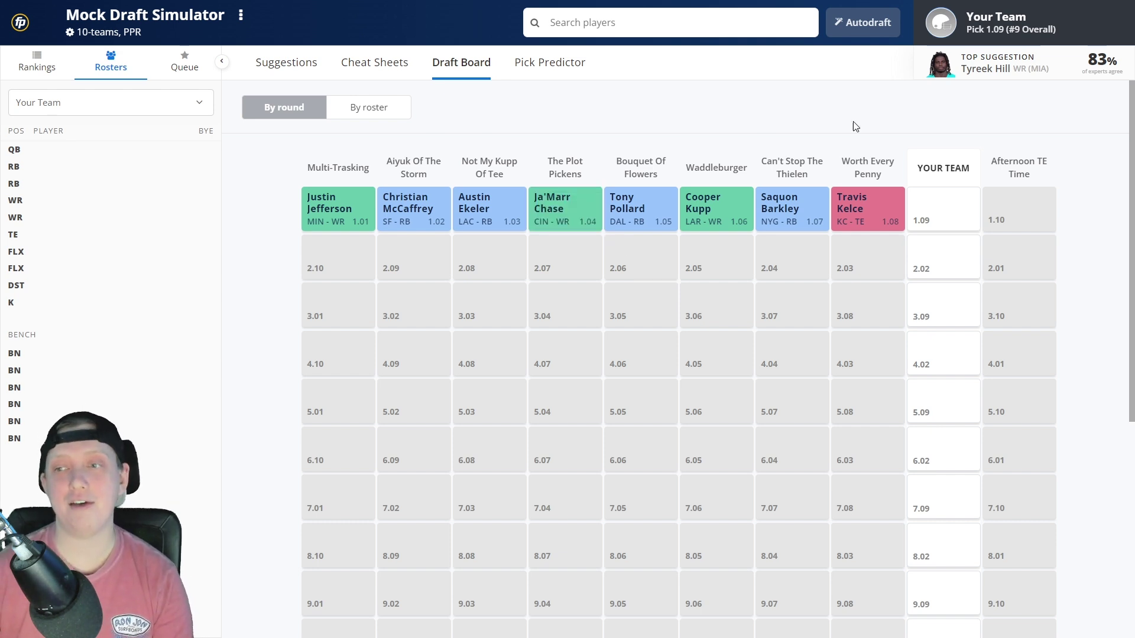
pyautogui.click(392, 62)
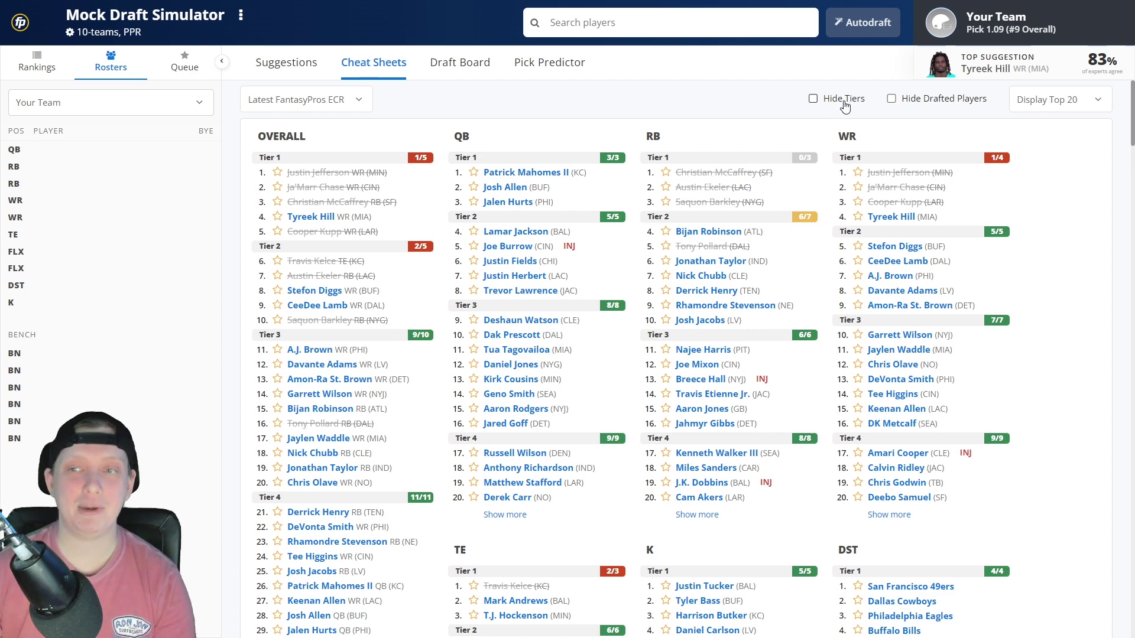
pyautogui.click(926, 99)
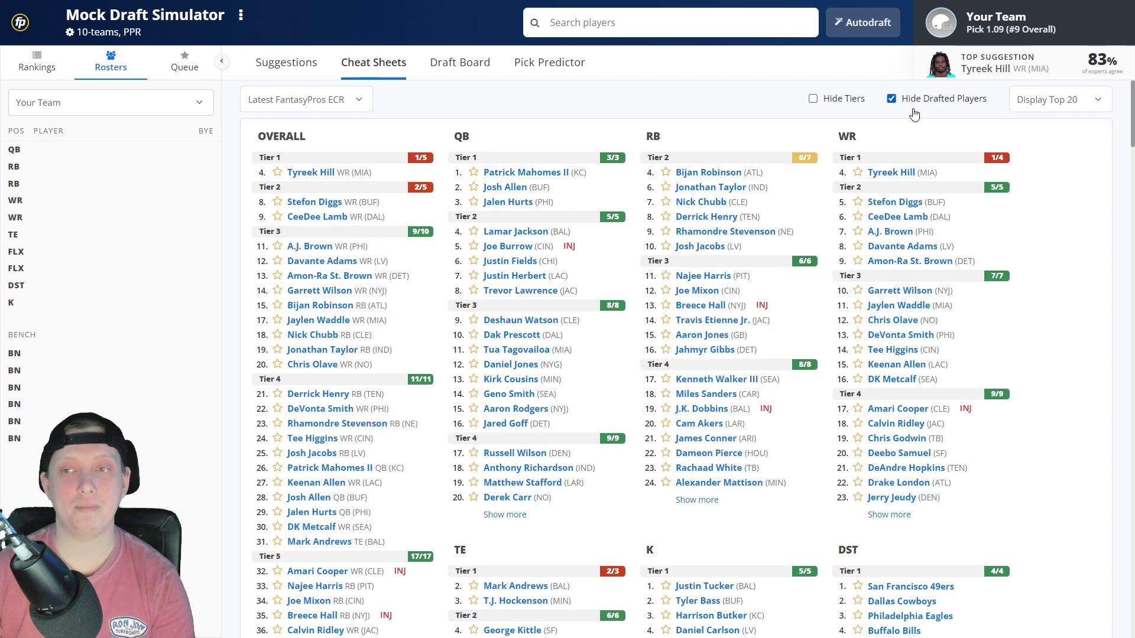
# Draft wide receiver Tyreek Hill with pick 1.09.
pyautogui.click(879, 173)
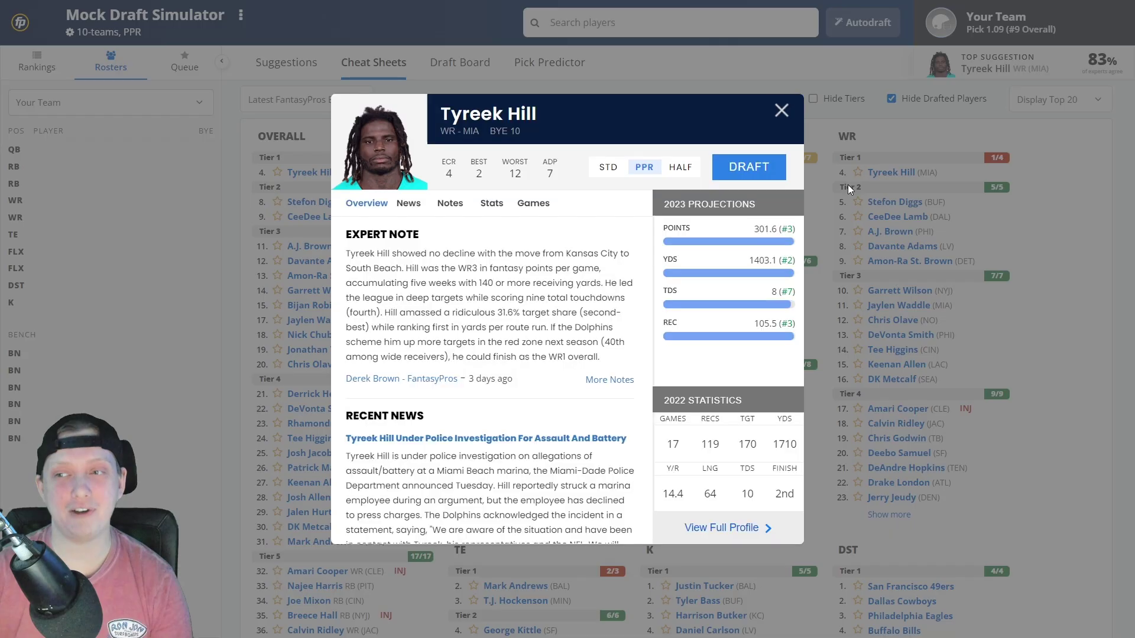
pyautogui.click(749, 169)
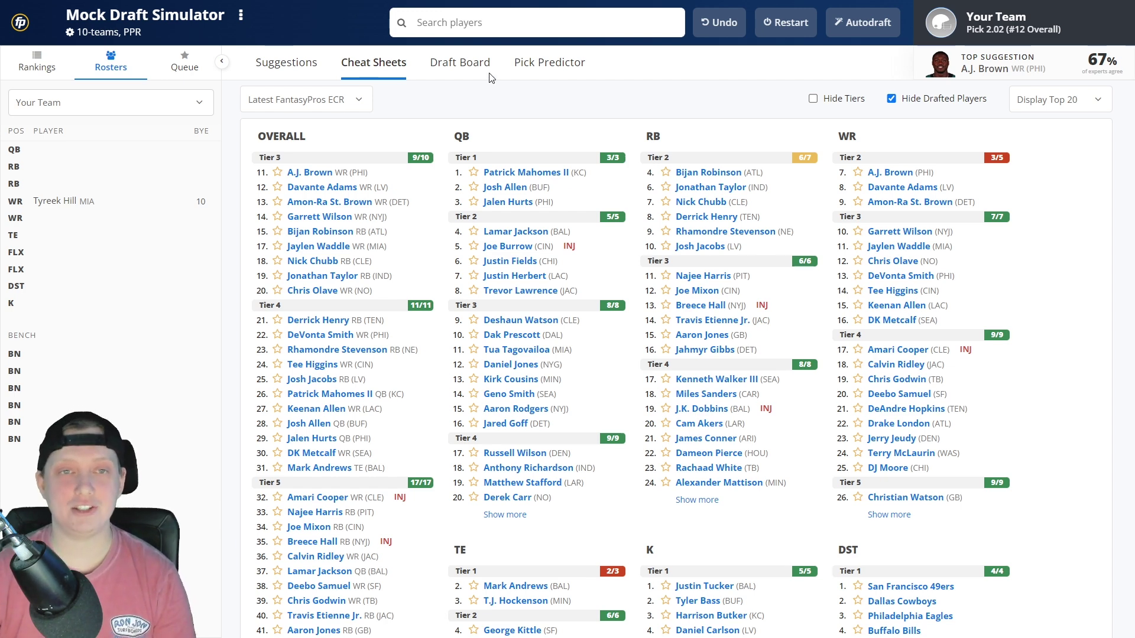
# Check the draft board and draft running back Bijan Robinson from the cheat sheets with pick 2.02.
pyautogui.click(467, 70)
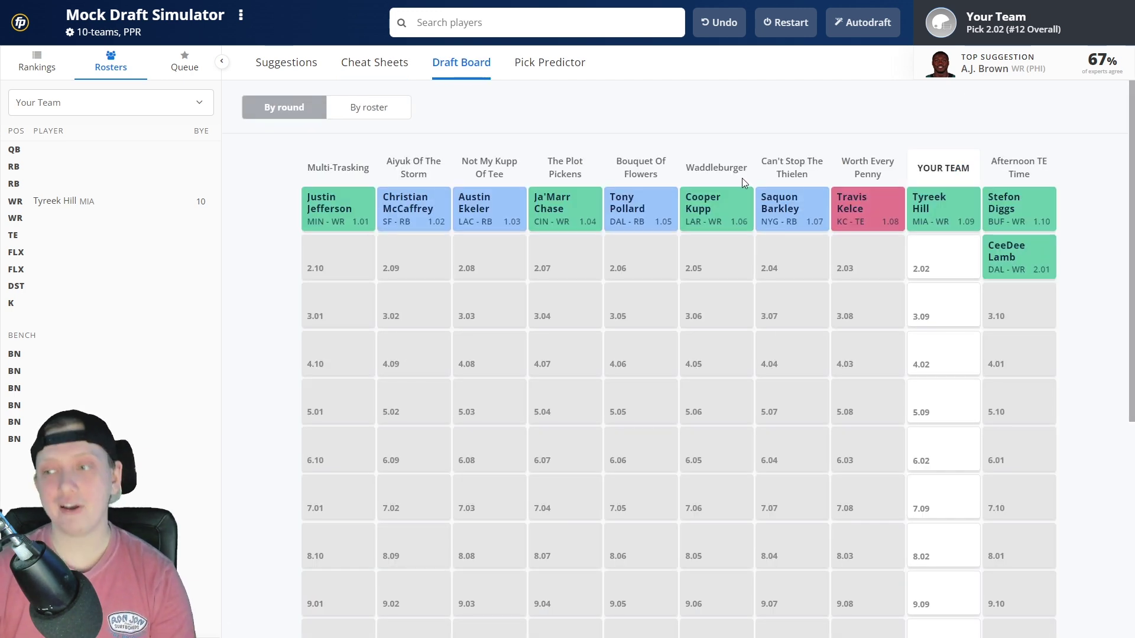
pyautogui.click(398, 70)
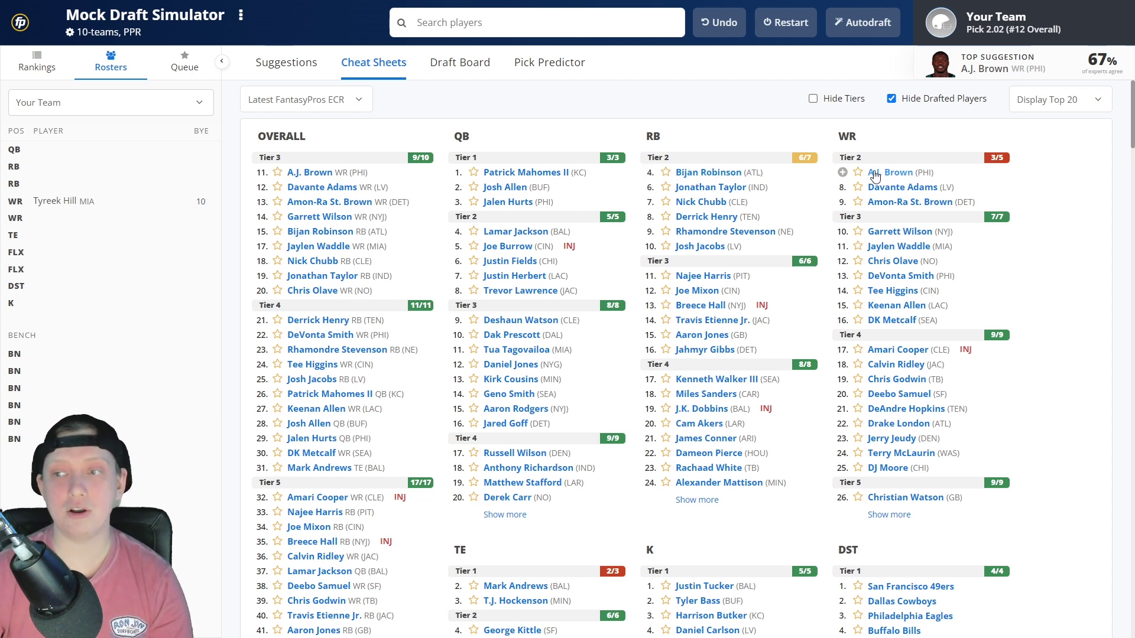
pyautogui.click(711, 173)
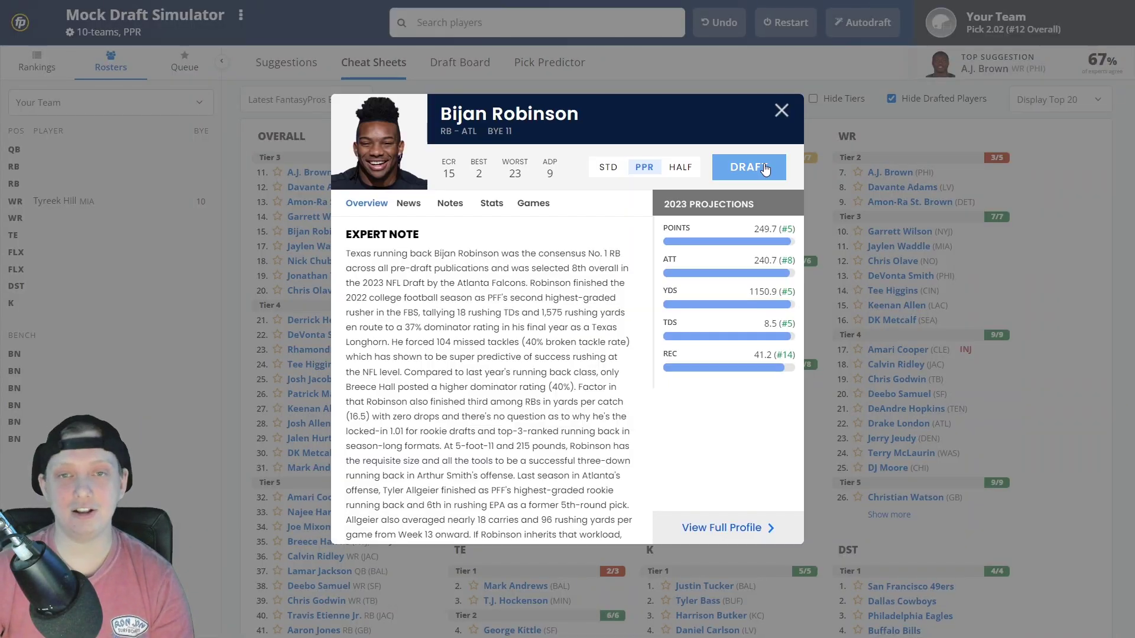
pyautogui.press('Escape')
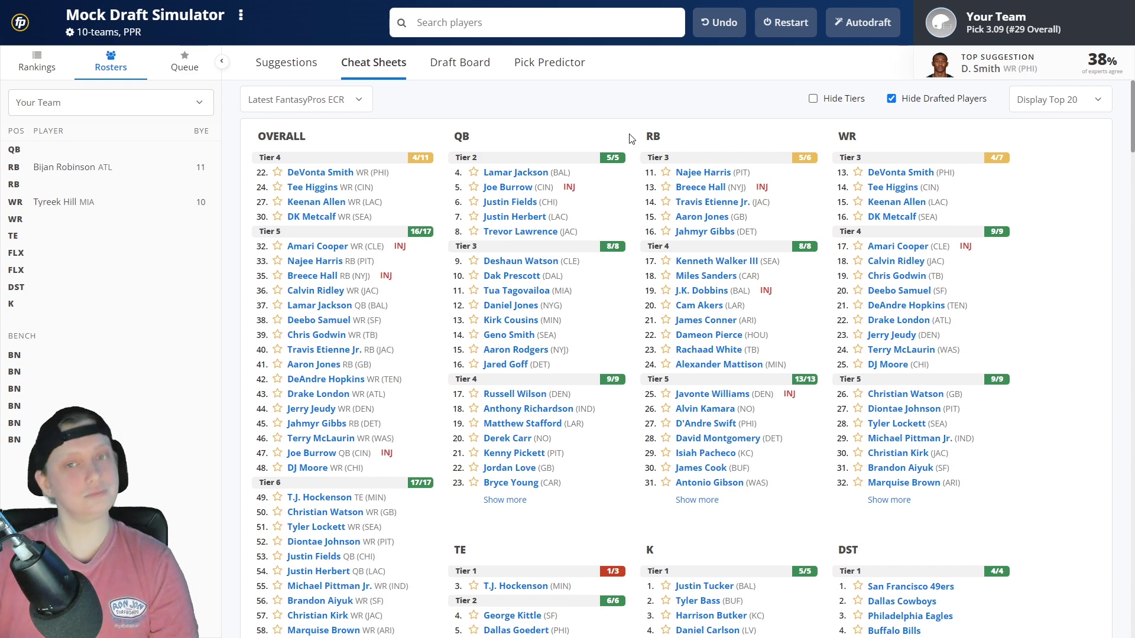
# Compare the draft board with the available players in the cheat sheets and draft wide receiver DeVonta Smith with pick 3.09.
pyautogui.click(460, 63)
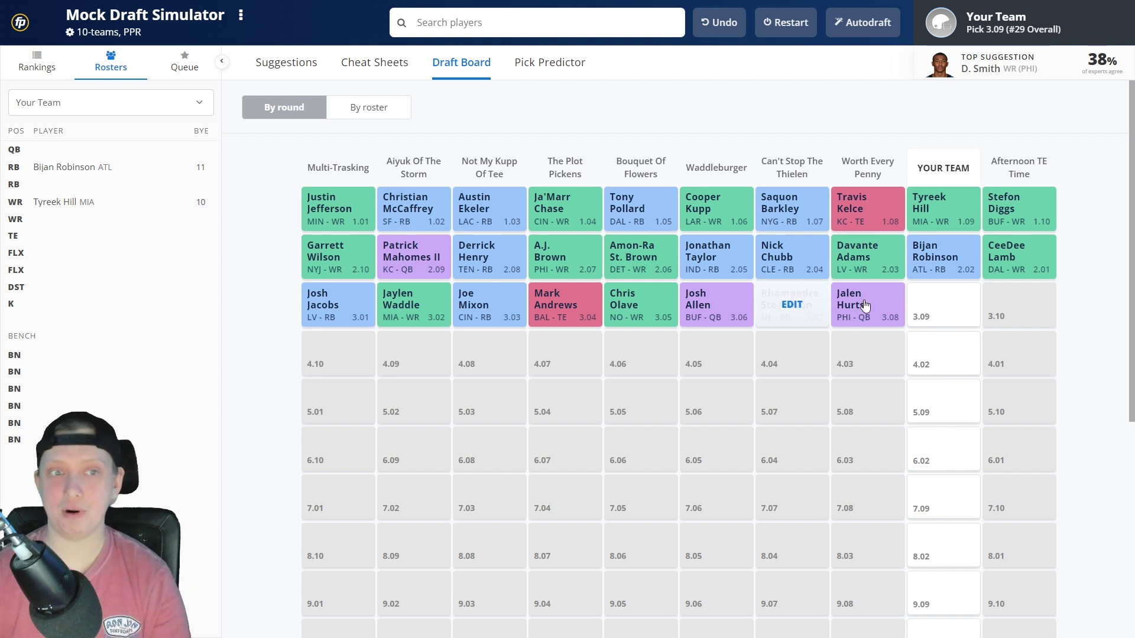
pyautogui.click(379, 66)
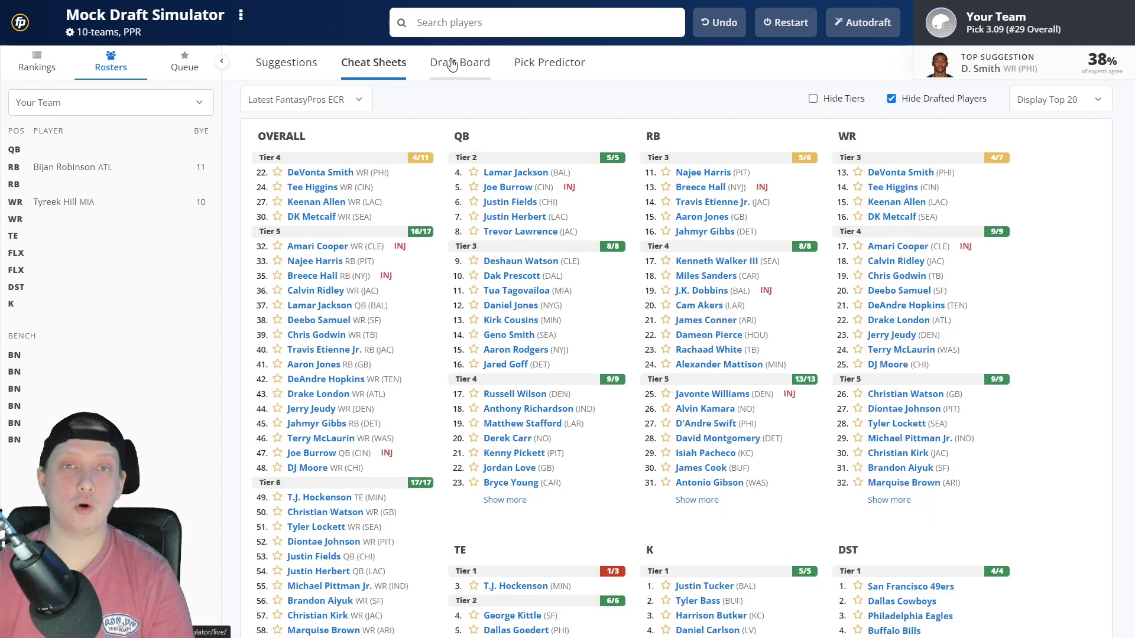
pyautogui.click(453, 63)
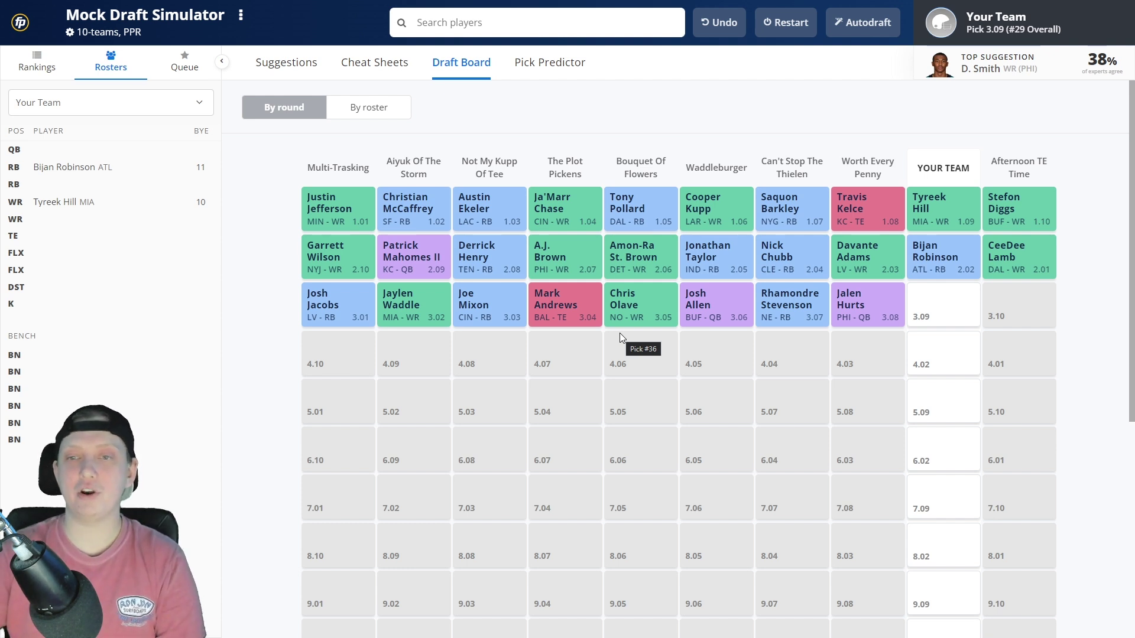
pyautogui.click(388, 74)
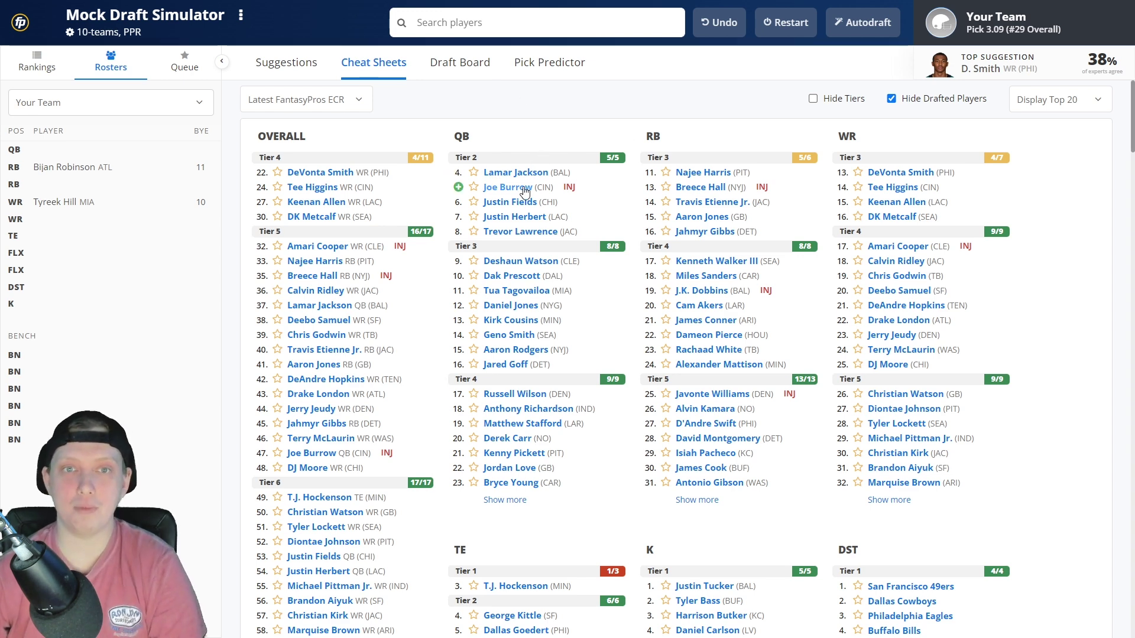
pyautogui.click(464, 63)
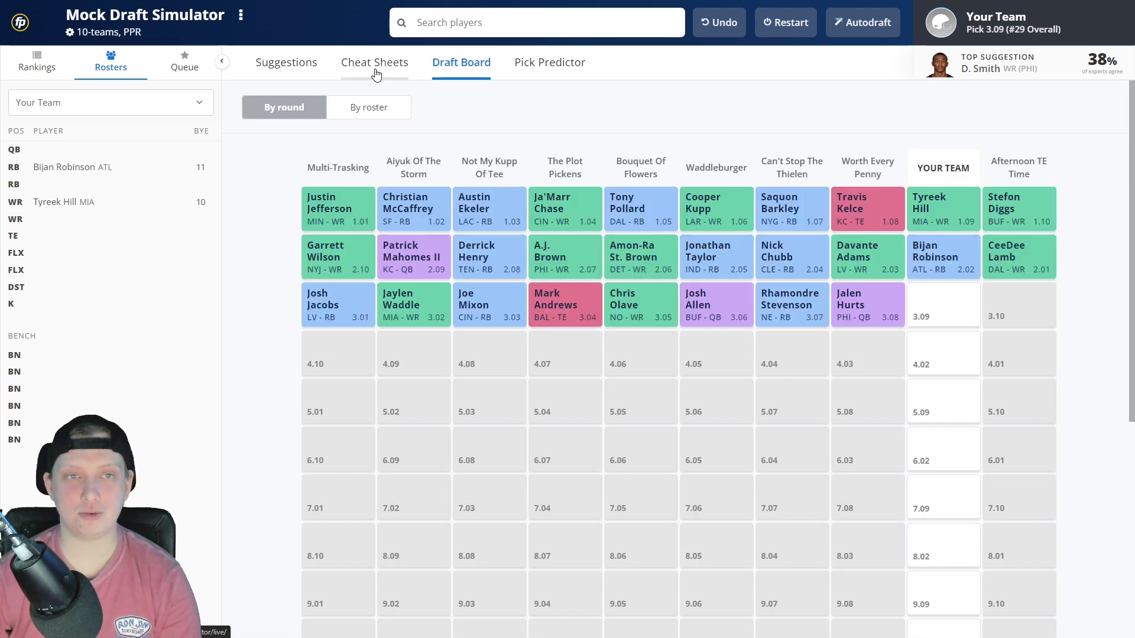
pyautogui.click(374, 69)
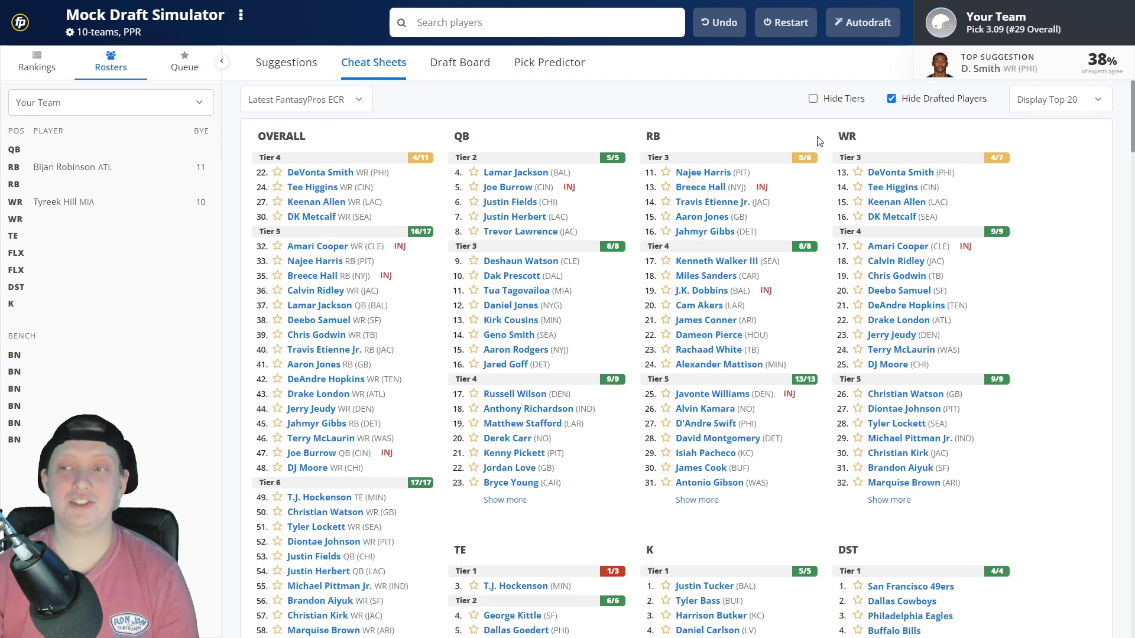
pyautogui.click(888, 172)
pyautogui.click(762, 173)
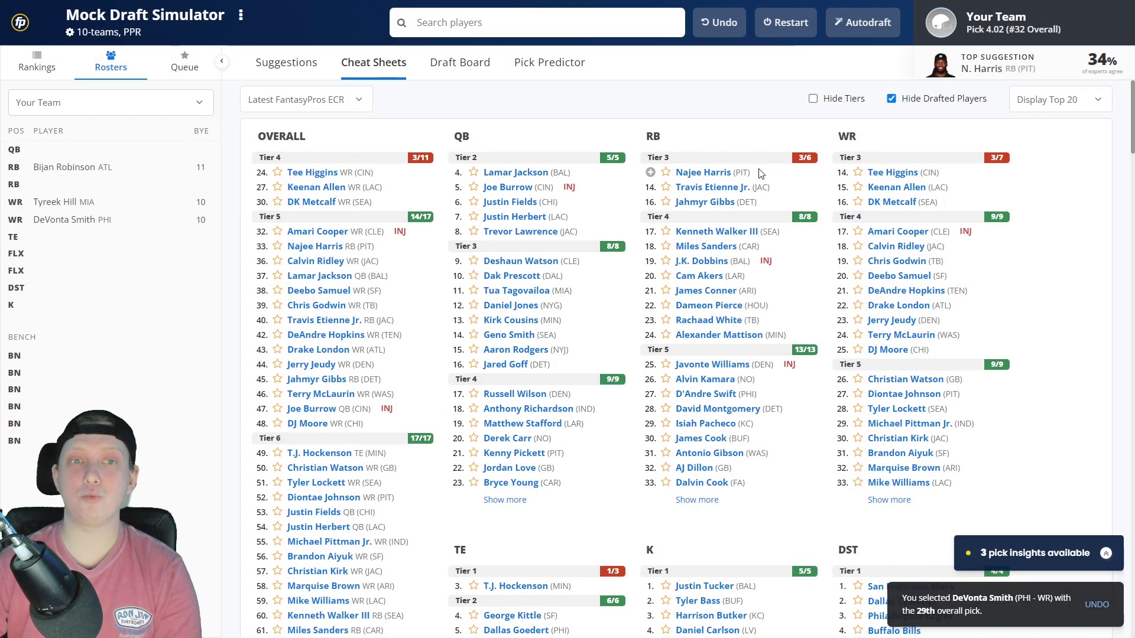
# Check the draft board and draft running back Jahmyr Gibbs from the cheat sheets with pick 4.02.
pyautogui.click(464, 62)
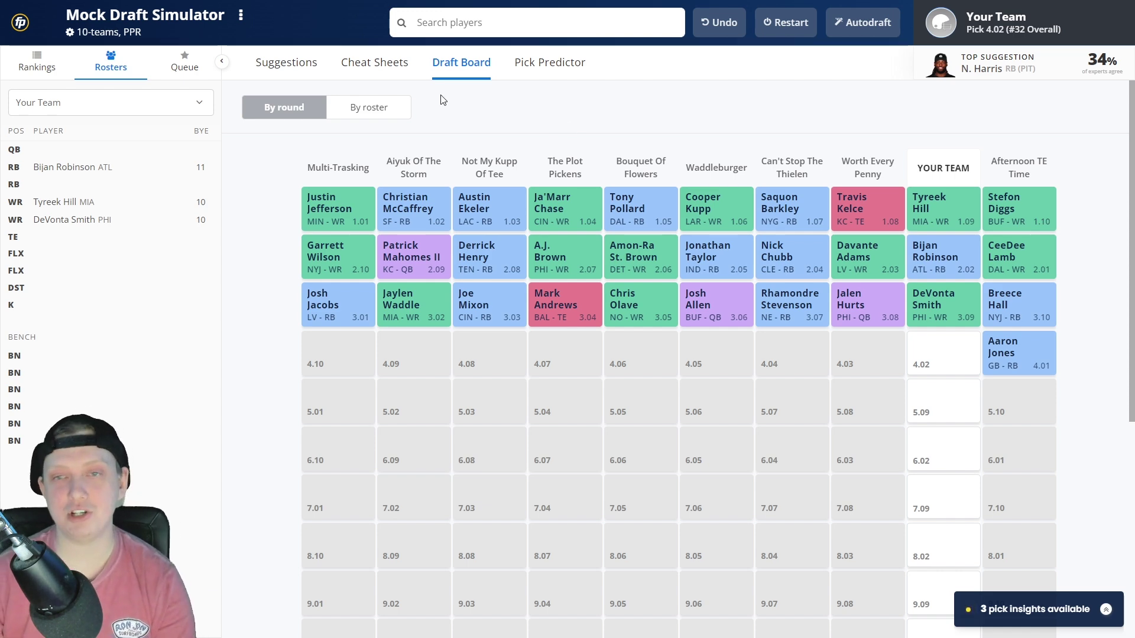
pyautogui.click(398, 67)
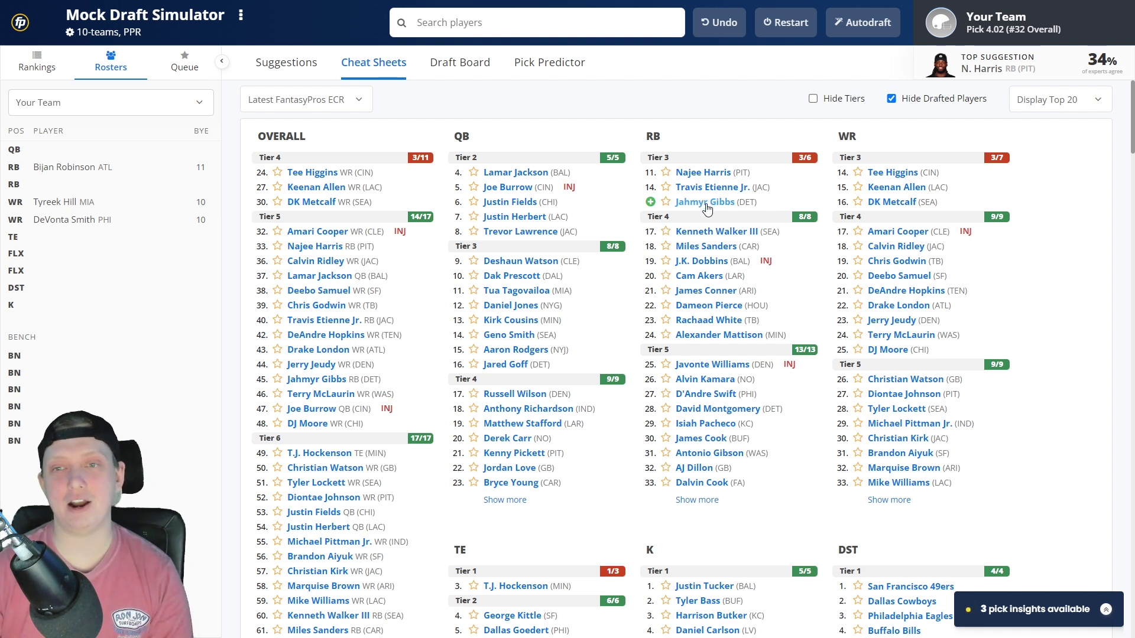
pyautogui.click(707, 207)
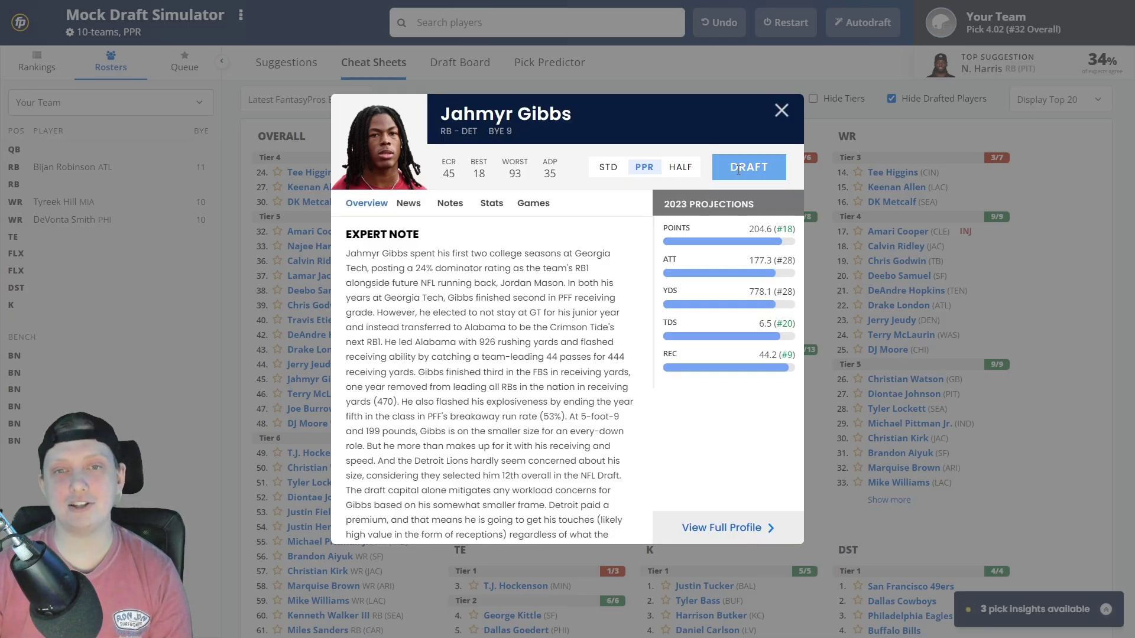
pyautogui.press('Escape')
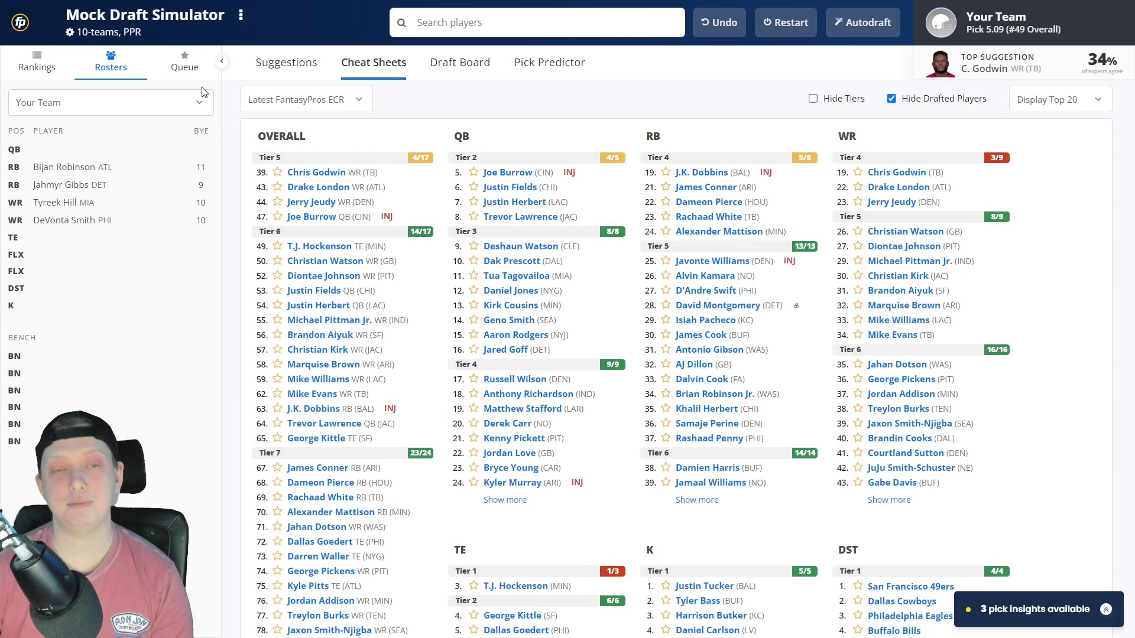
# Review the other teams' picks on the draft board and draft wide receiver Jerry Jeudy with pick 5.09.
pyautogui.click(447, 66)
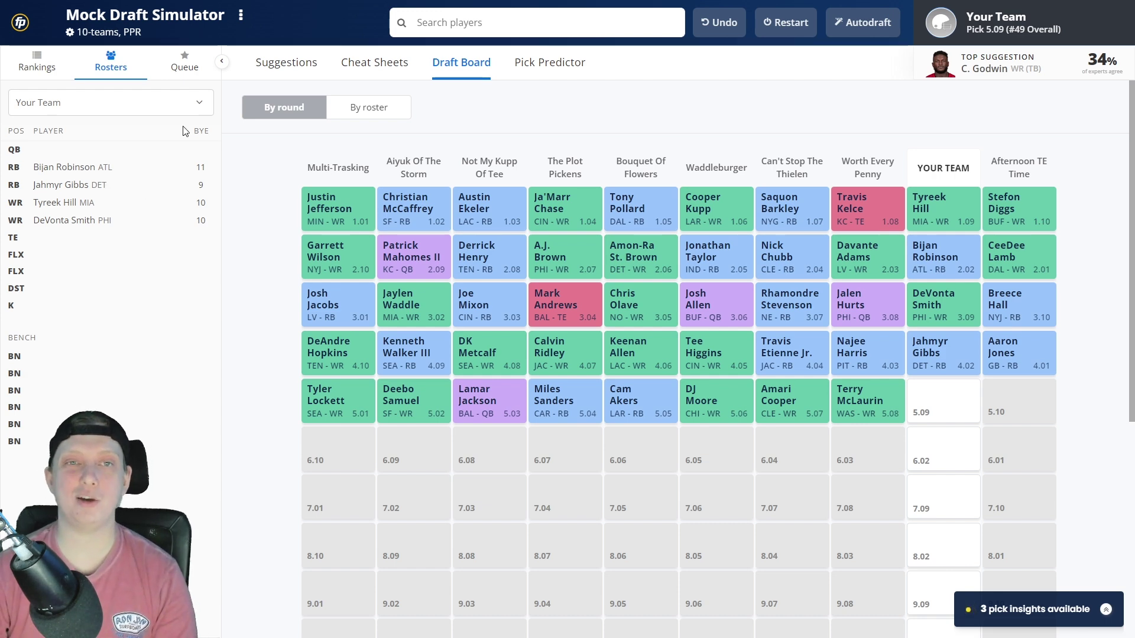
pyautogui.click(371, 63)
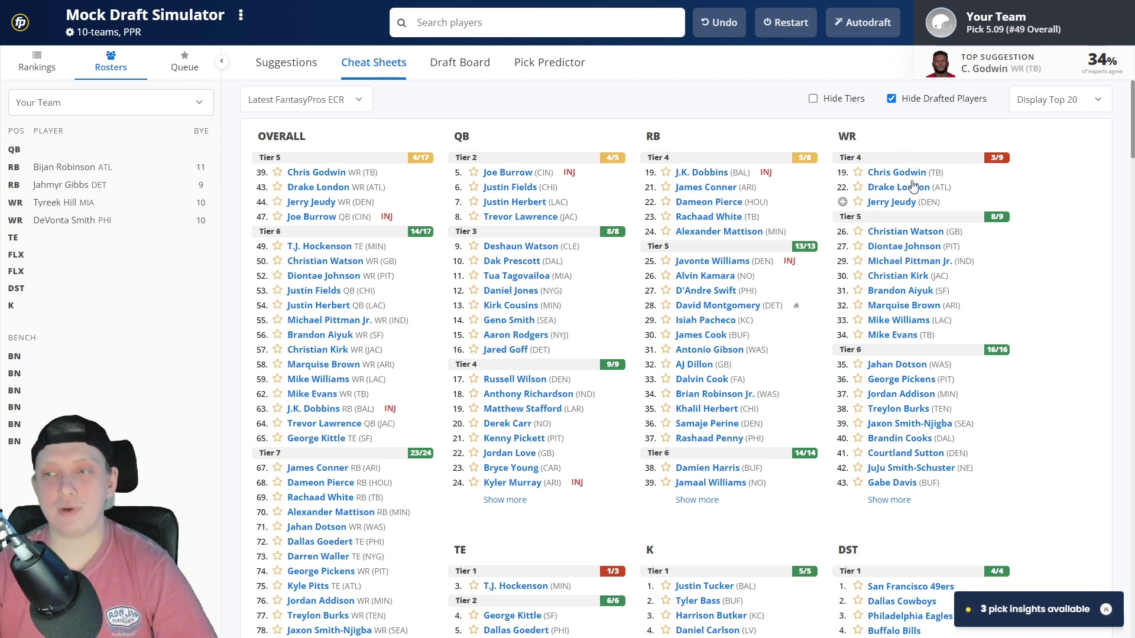
pyautogui.click(890, 202)
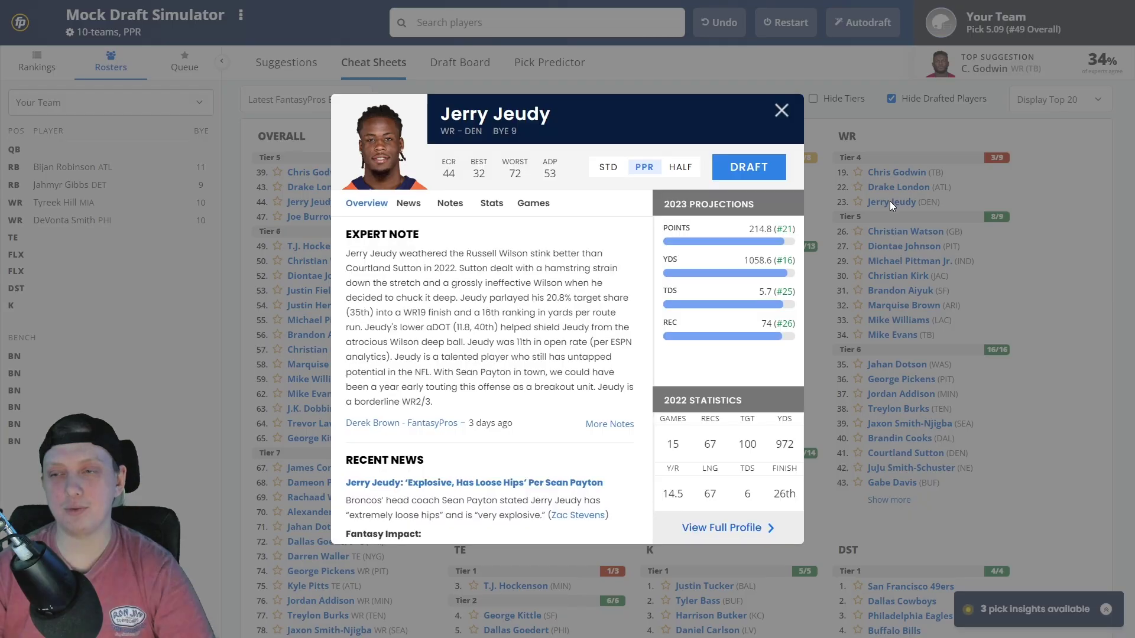
pyautogui.click(767, 172)
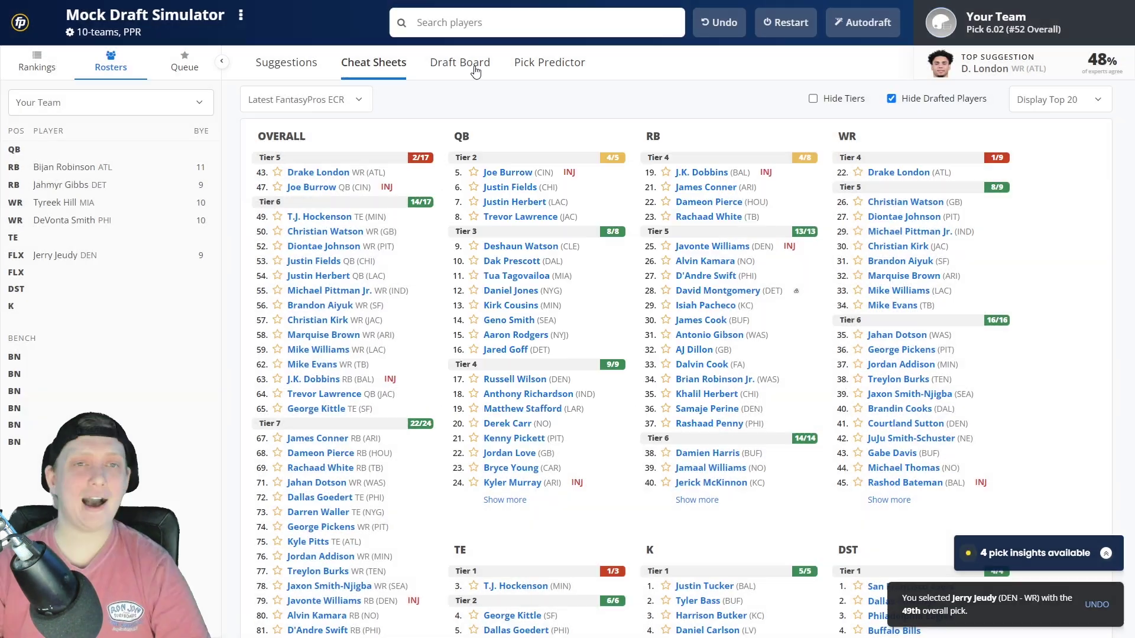
# Examine the draft board and the available tight ends for pick 6.02, including T.J. Hockenson's player profile.
pyautogui.click(476, 70)
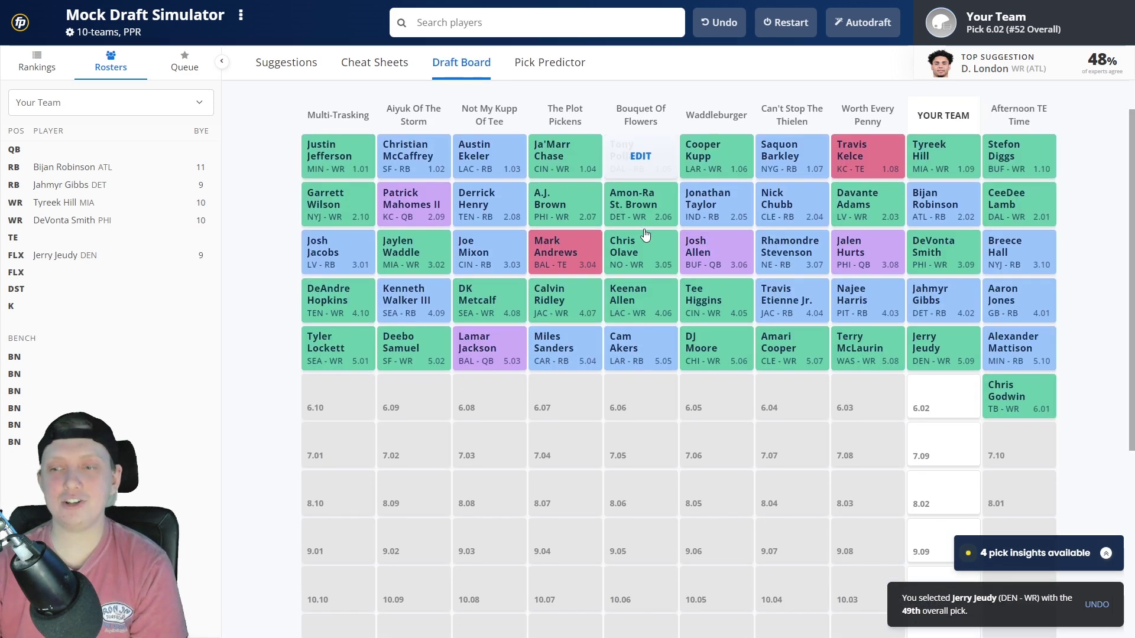
pyautogui.scroll(-1, 644, 231)
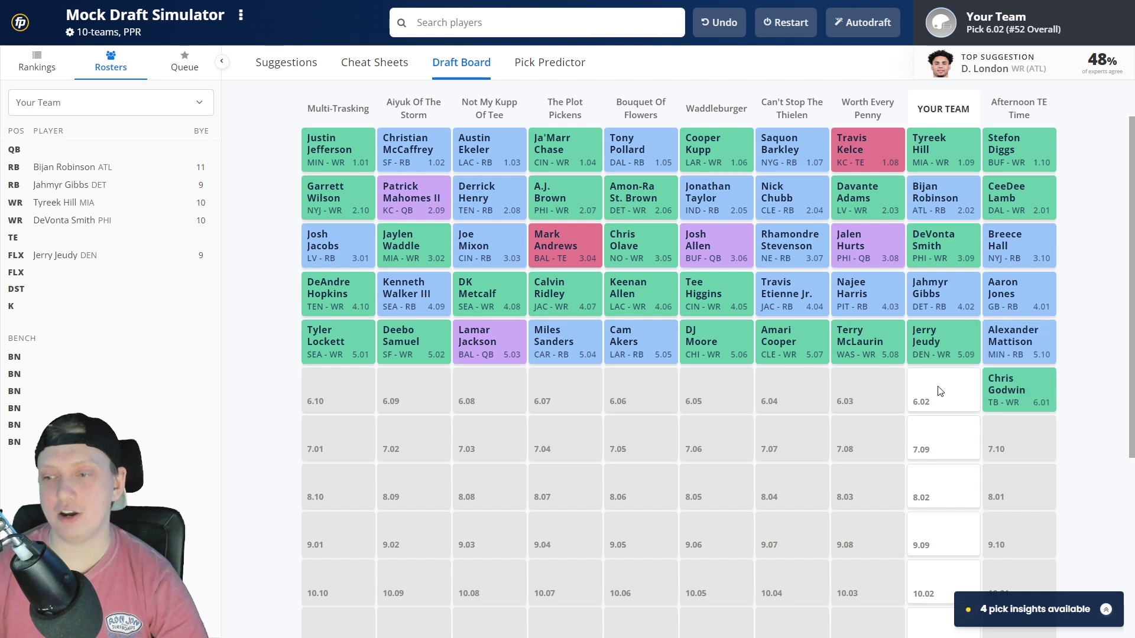
pyautogui.click(366, 68)
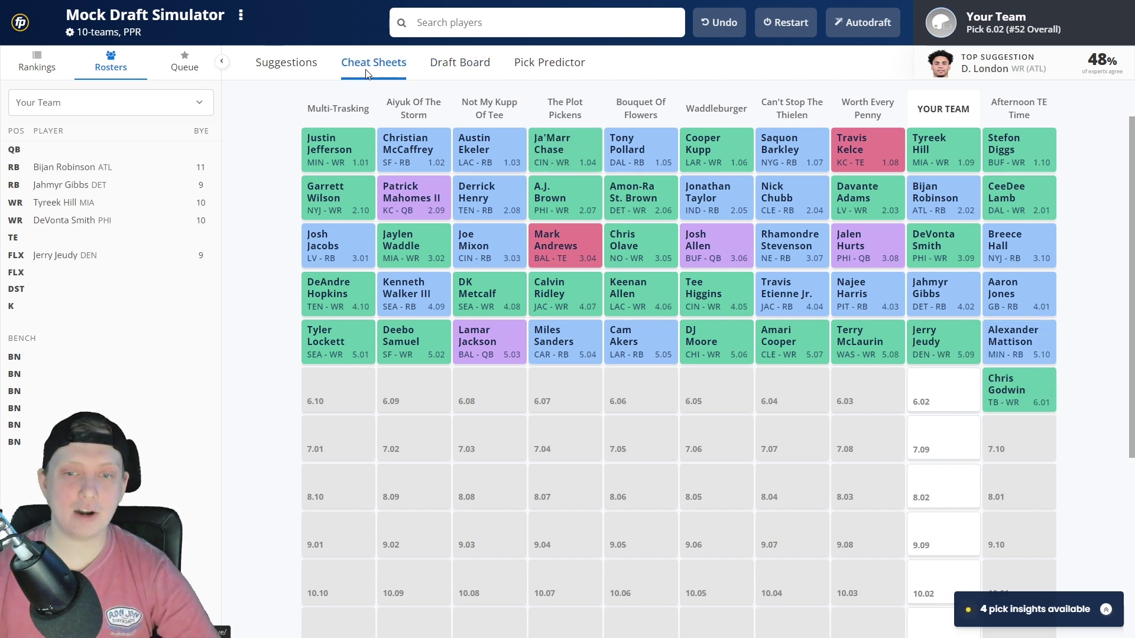
pyautogui.scroll(-5, 502, 354)
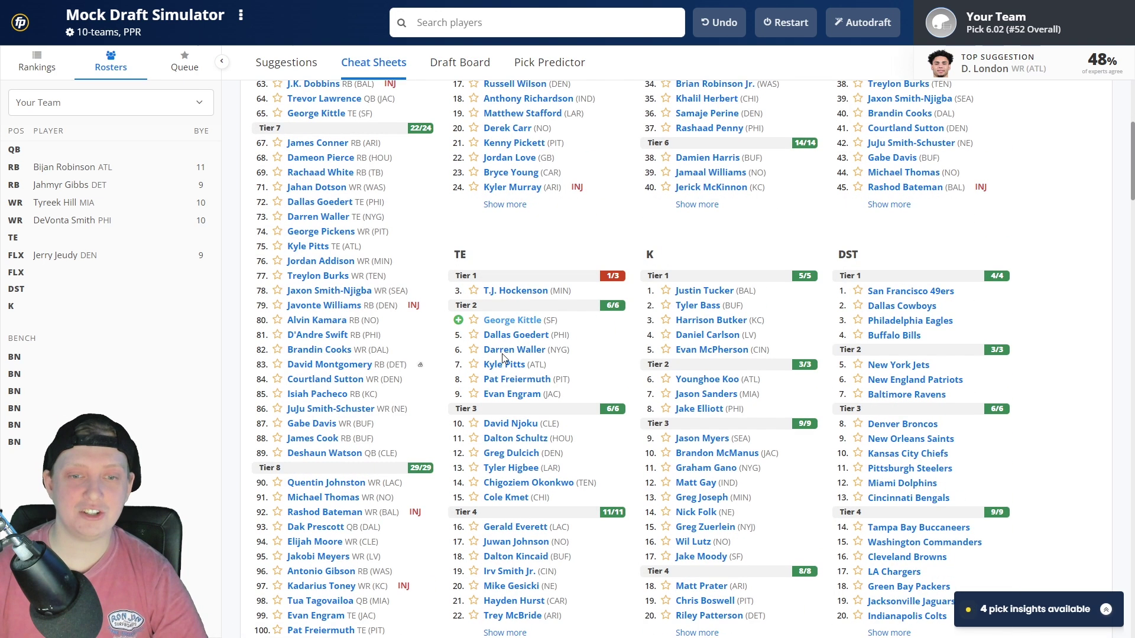
pyautogui.click(520, 293)
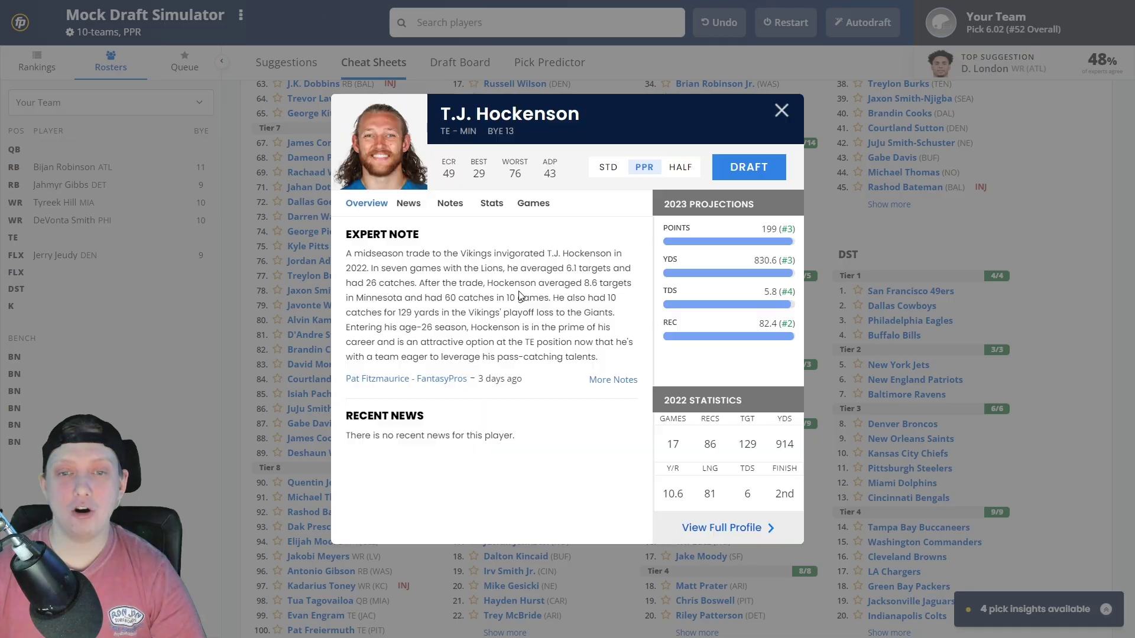
pyautogui.click(411, 205)
pyautogui.click(248, 223)
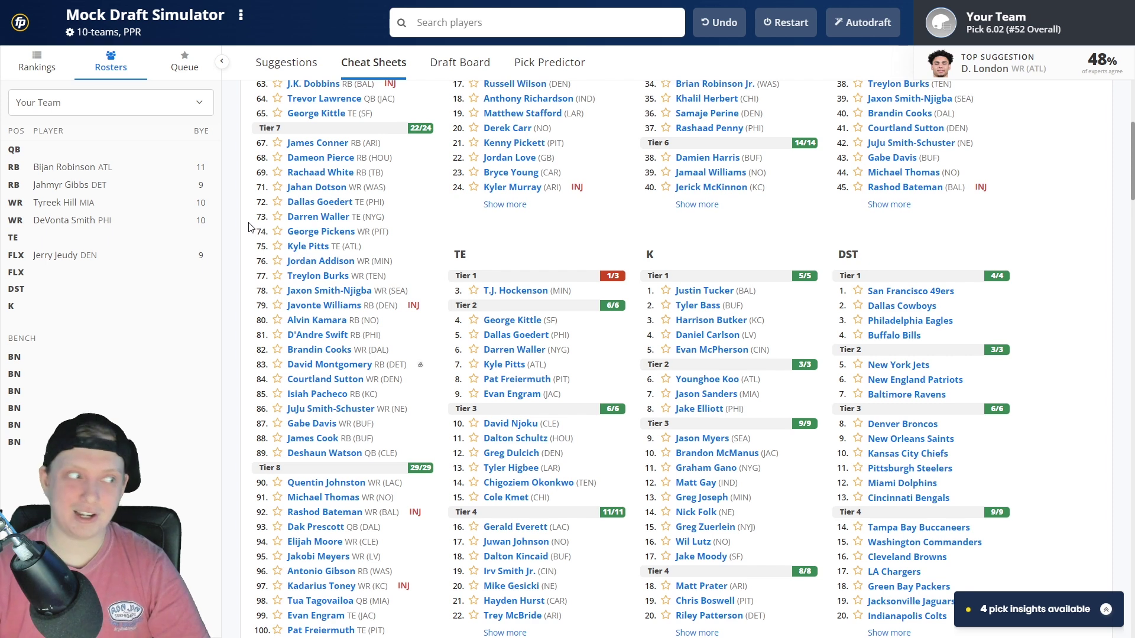
# Compare the available tight ends and quarterbacks in the cheat sheets and draft quarterback Justin Fields with pick 6.02.
pyautogui.moveTo(487, 294)
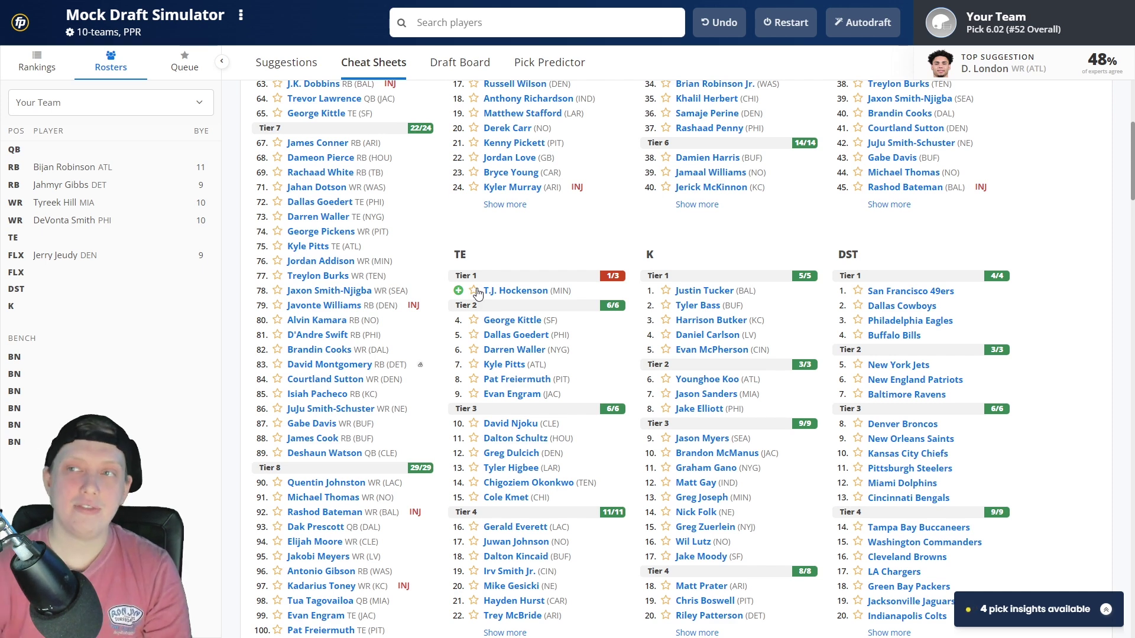
pyautogui.scroll(5, 478, 294)
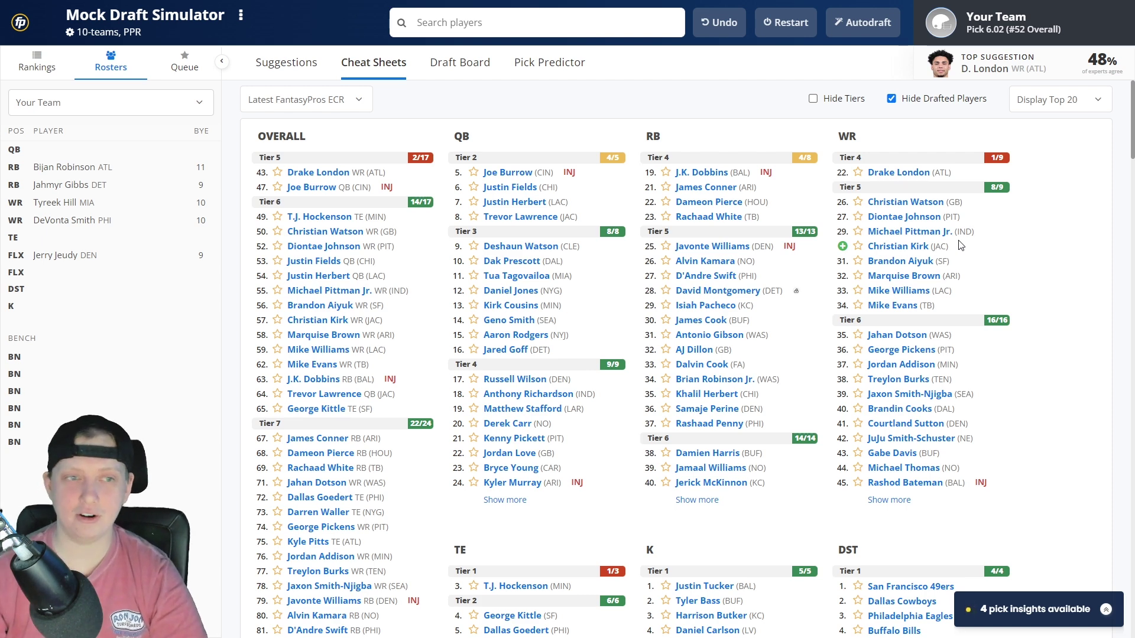
pyautogui.click(512, 187)
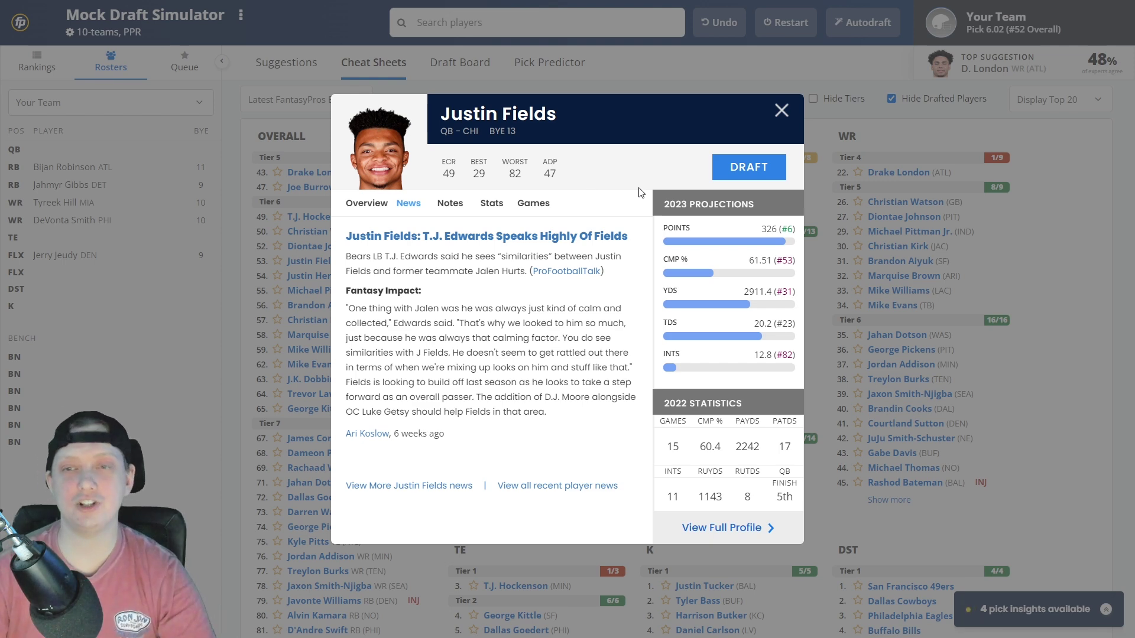
pyautogui.click(722, 165)
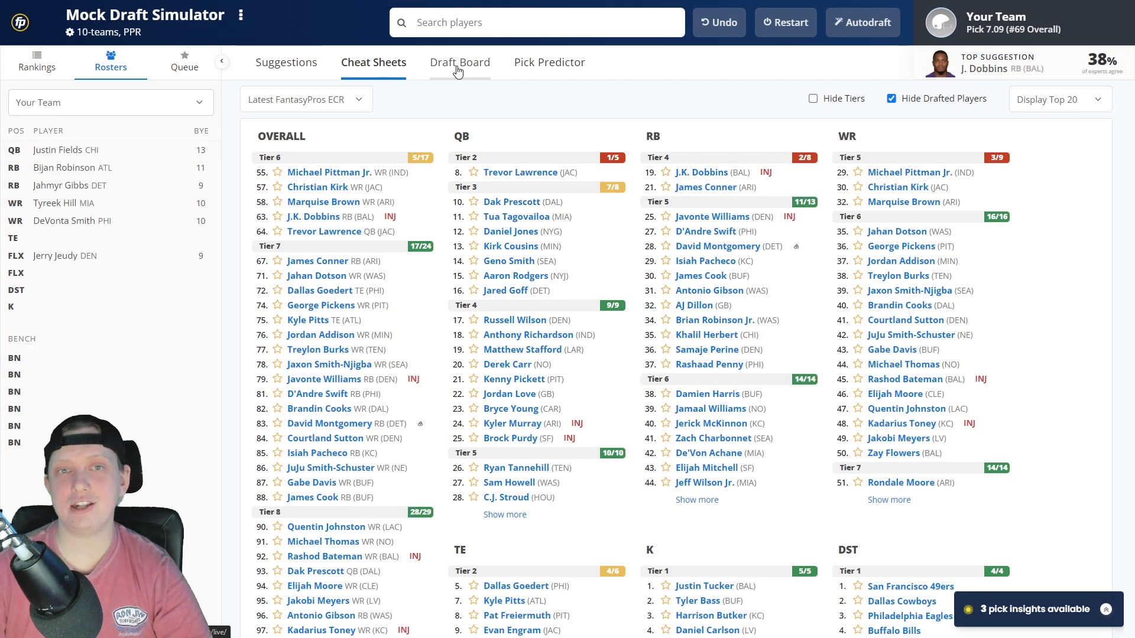
# Review the draft board, read James Conner's player overview from the cheat sheets, and draft the running back with pick 7.09.
pyautogui.click(458, 71)
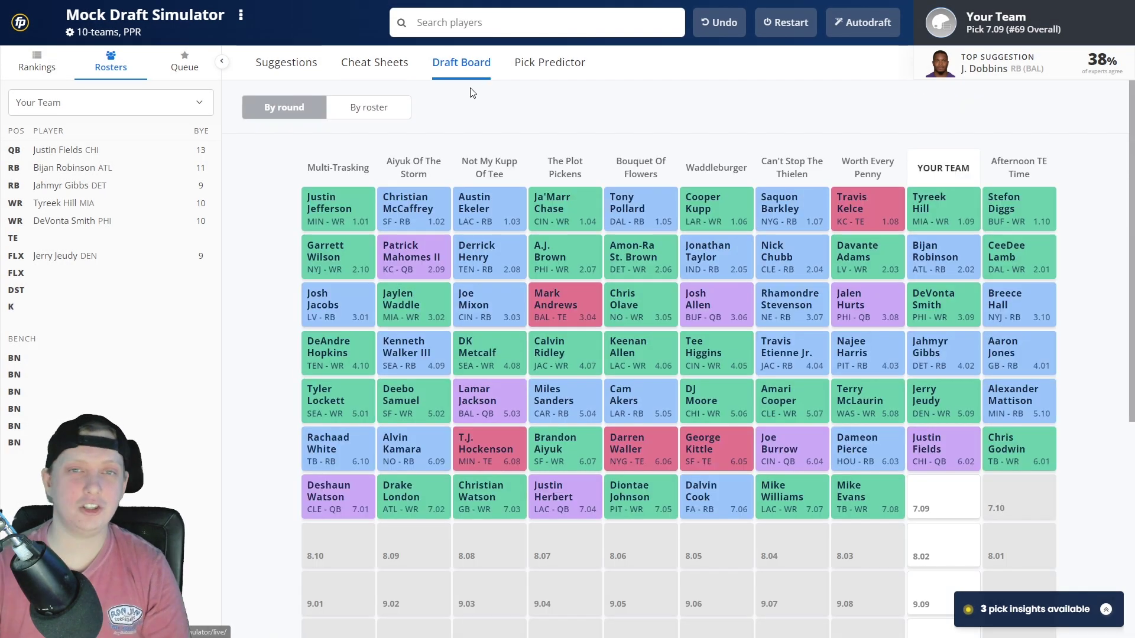
pyautogui.scroll(-1, 586, 148)
pyautogui.scroll(1, 586, 149)
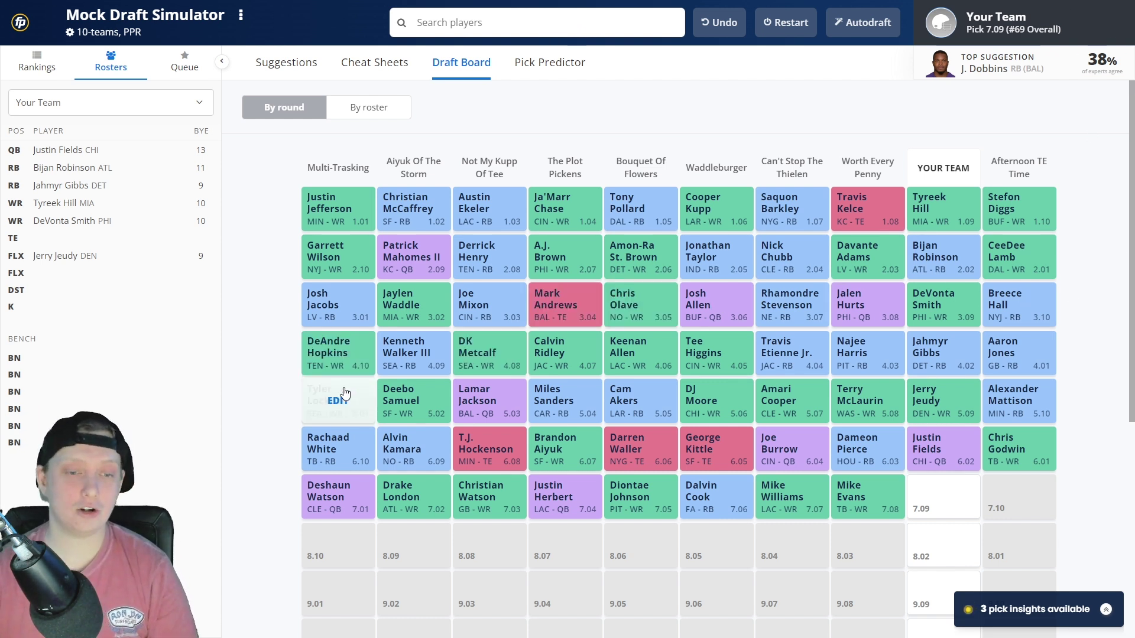
pyautogui.scroll(-1, 235, 391)
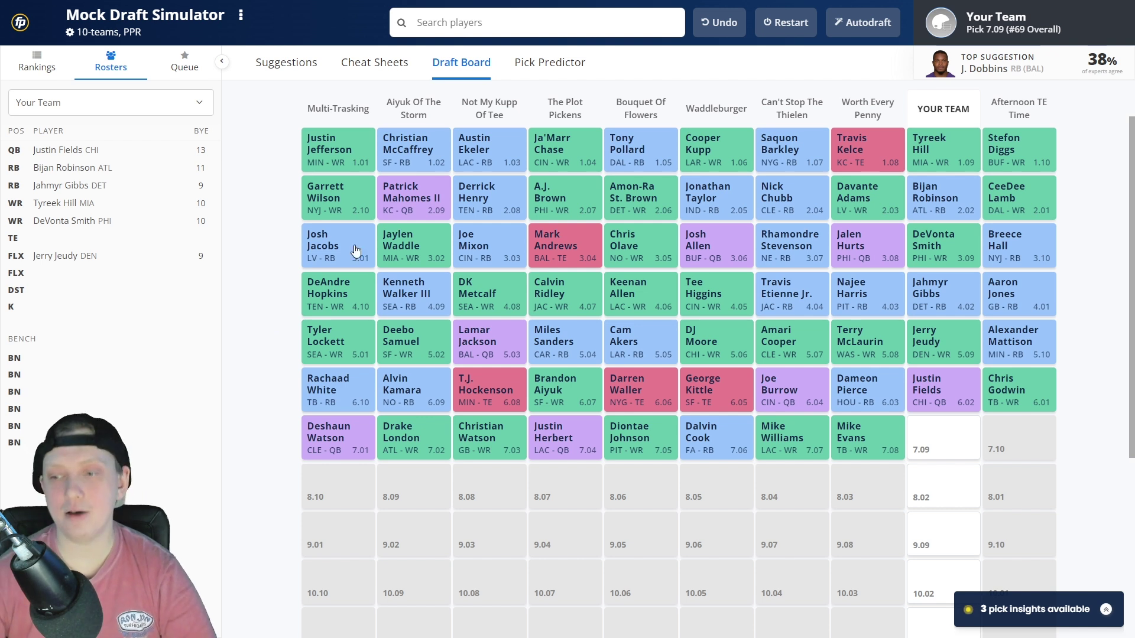
pyautogui.click(385, 69)
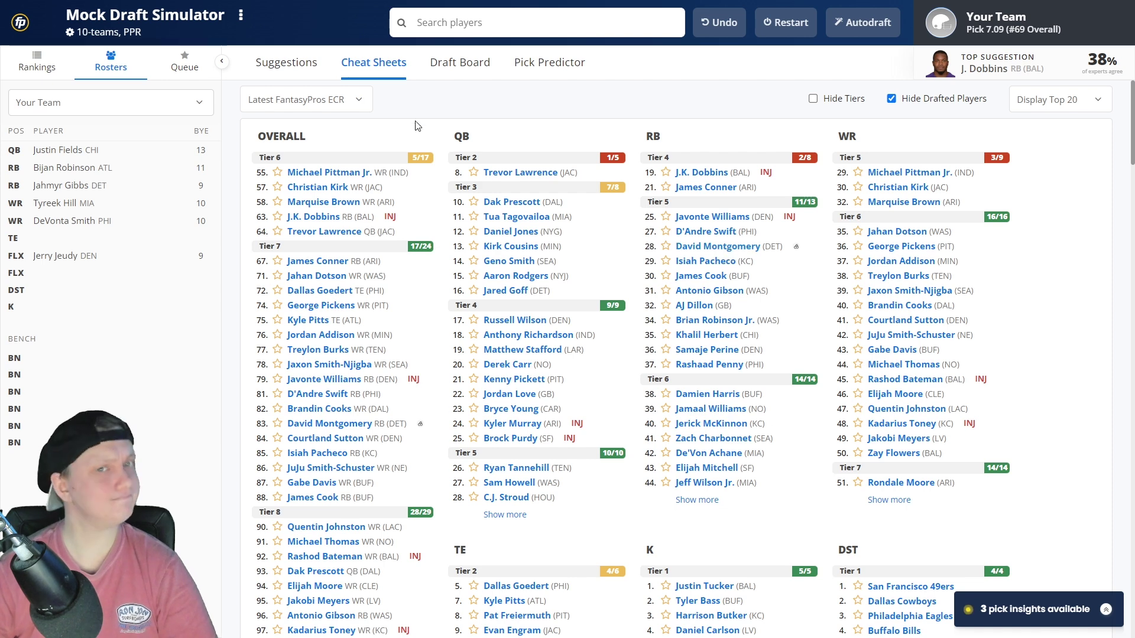
pyautogui.click(462, 66)
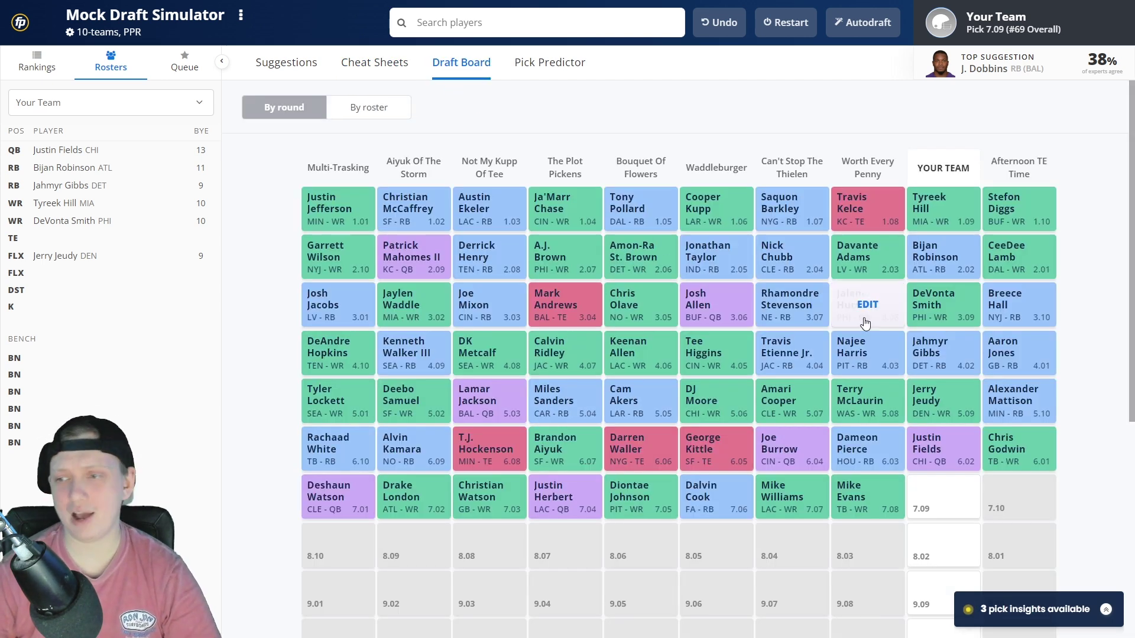
pyautogui.click(371, 62)
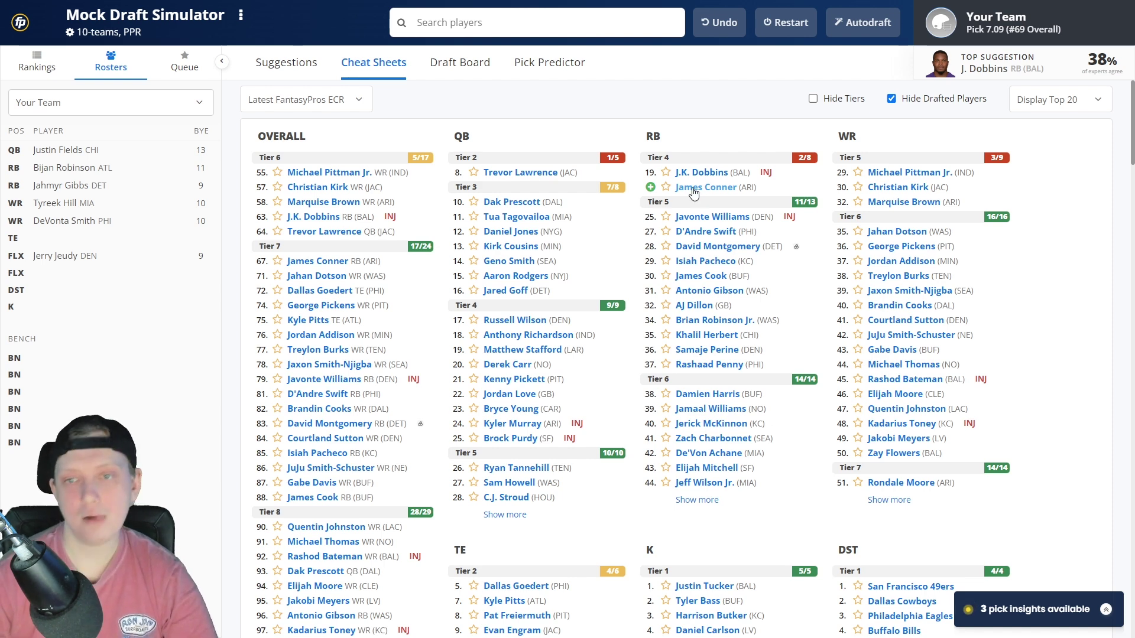
pyautogui.click(721, 189)
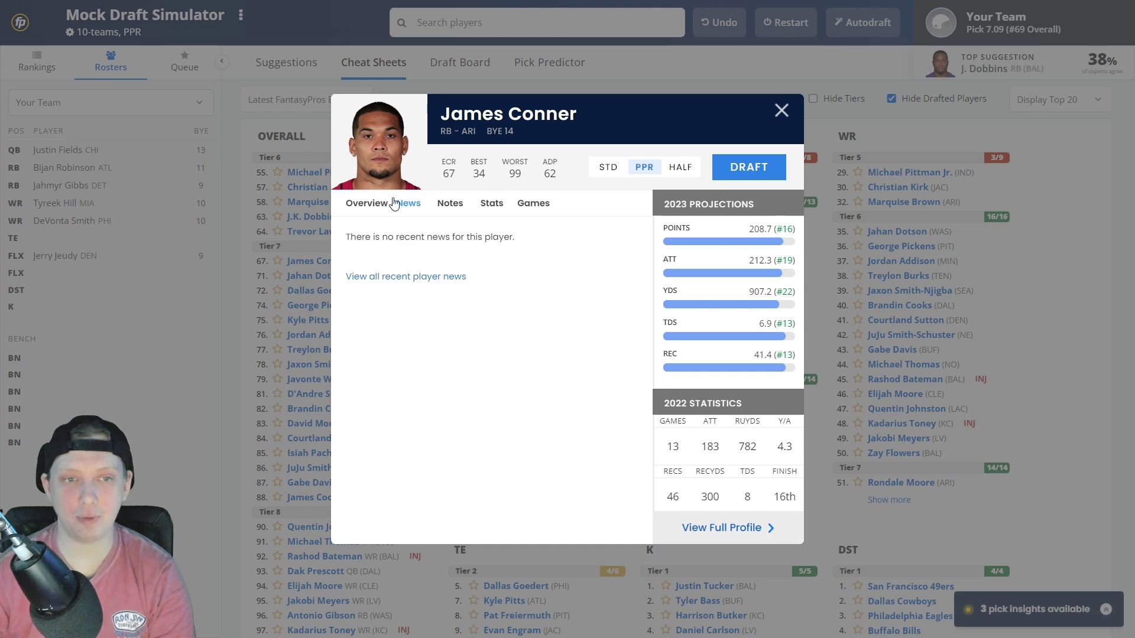
pyautogui.click(375, 204)
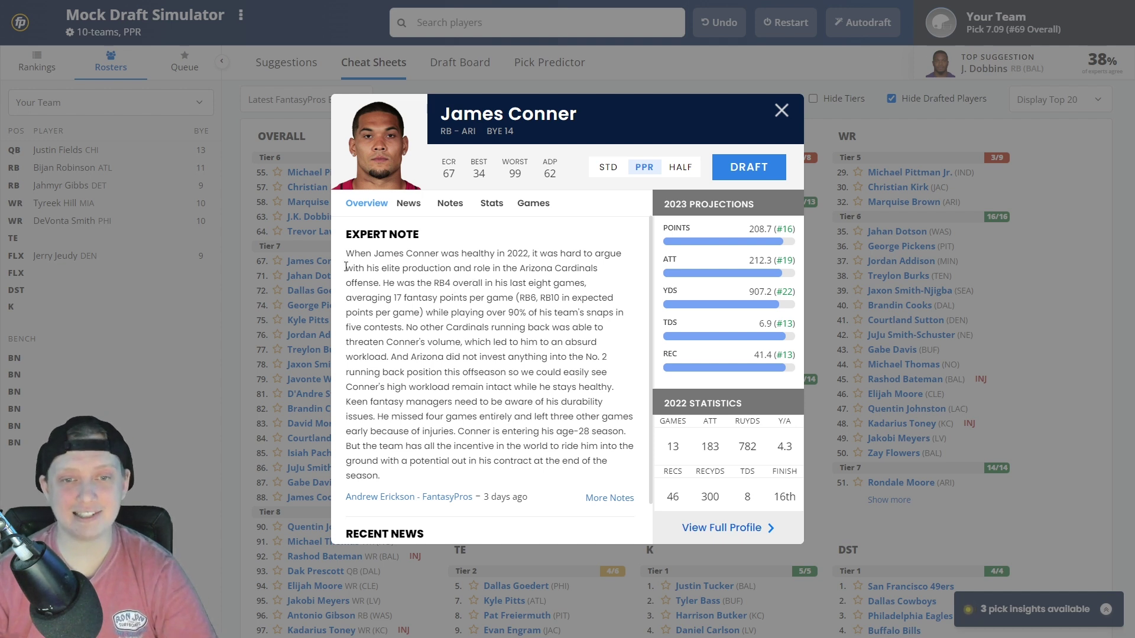
pyautogui.click(743, 171)
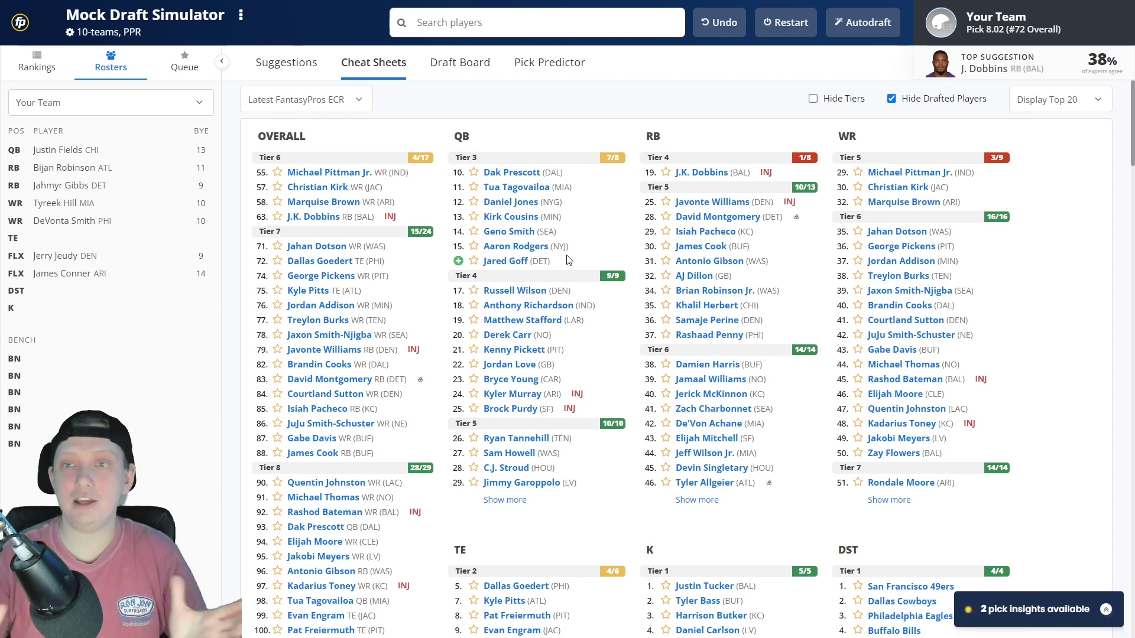
# Examine the draft board's rosters and the available players in the cheat sheets for pick 8.02.
pyautogui.click(476, 62)
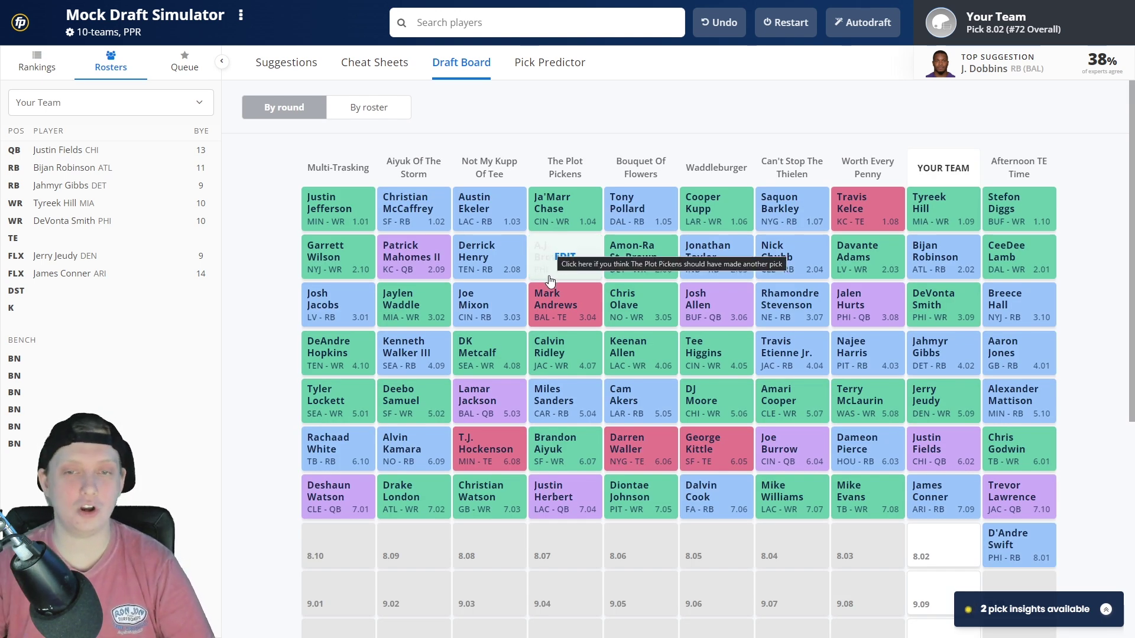
pyautogui.scroll(-1, 1074, 274)
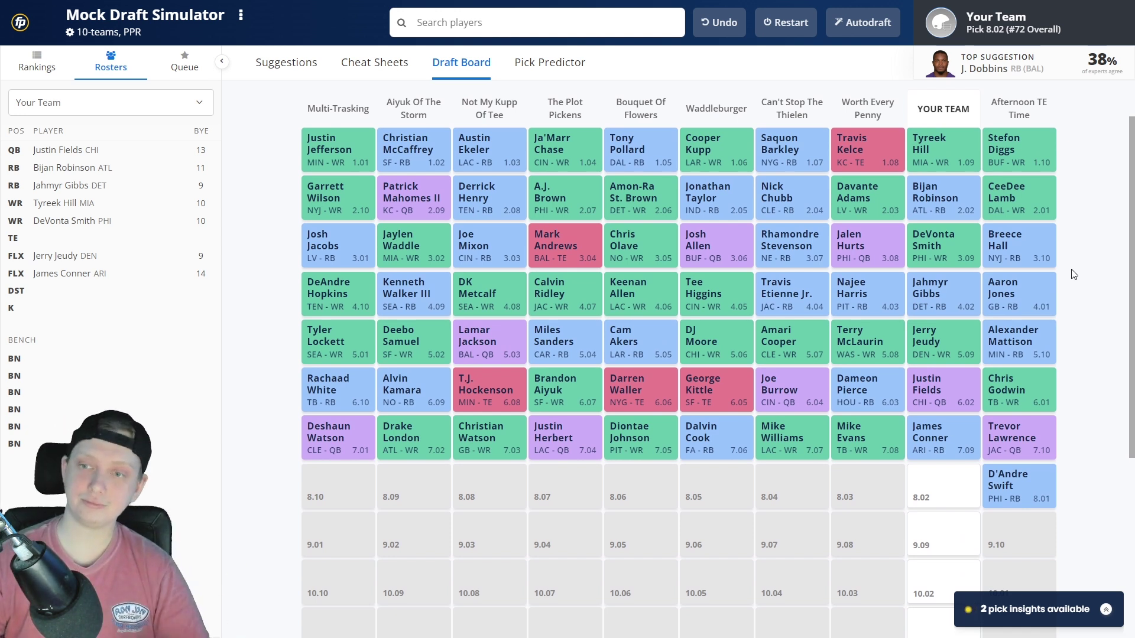
pyautogui.scroll(-1, 978, 387)
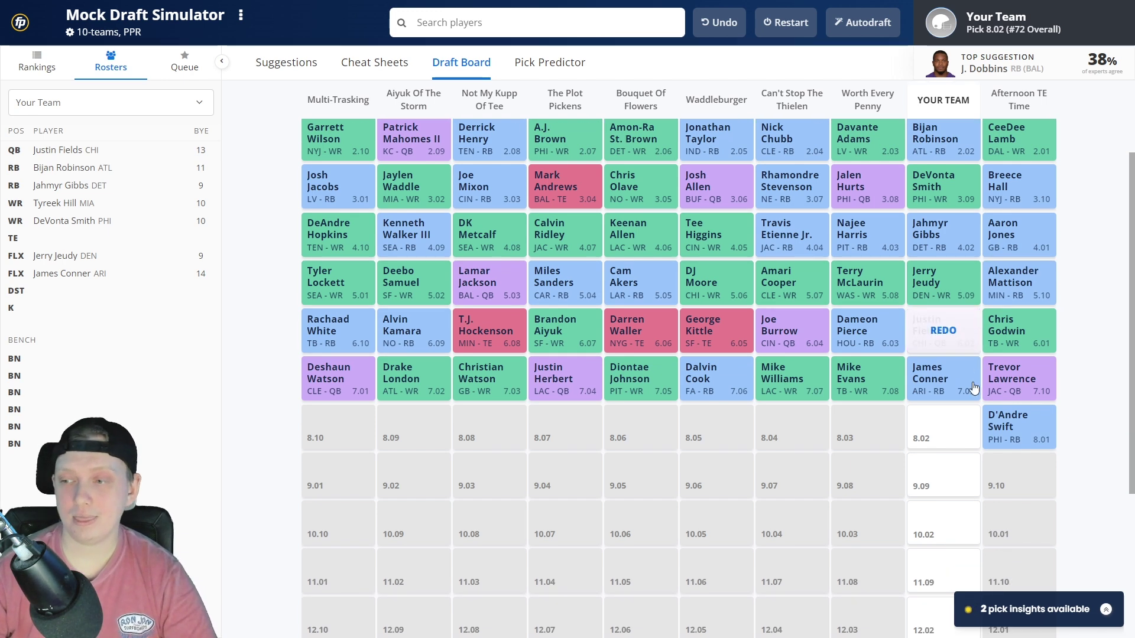
pyautogui.scroll(-2, 1039, 385)
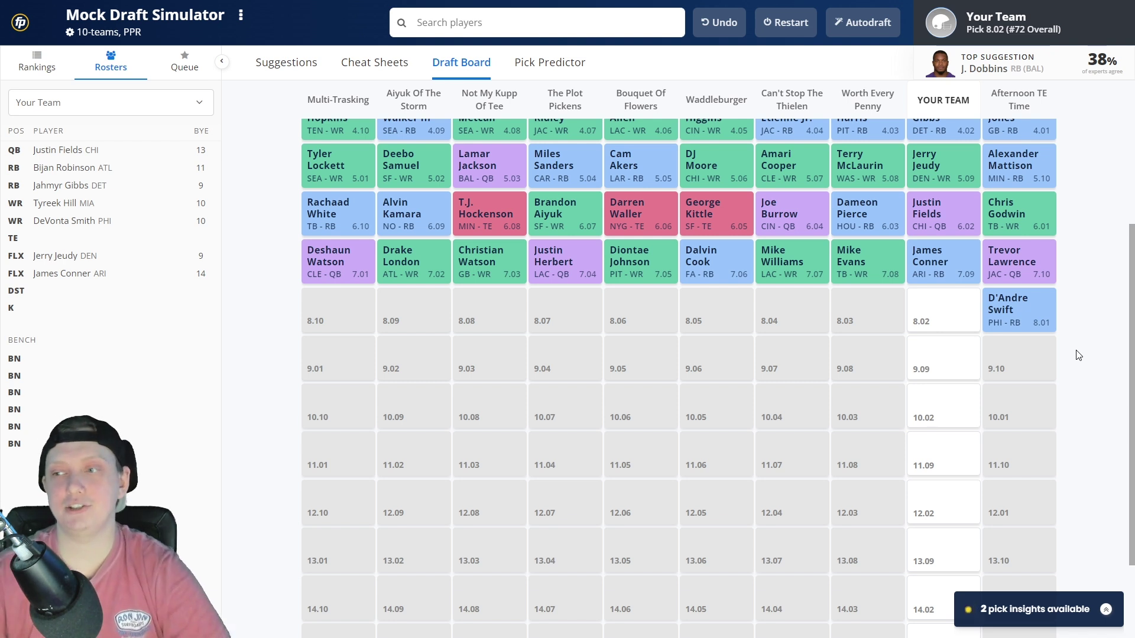
pyautogui.moveTo(944, 282)
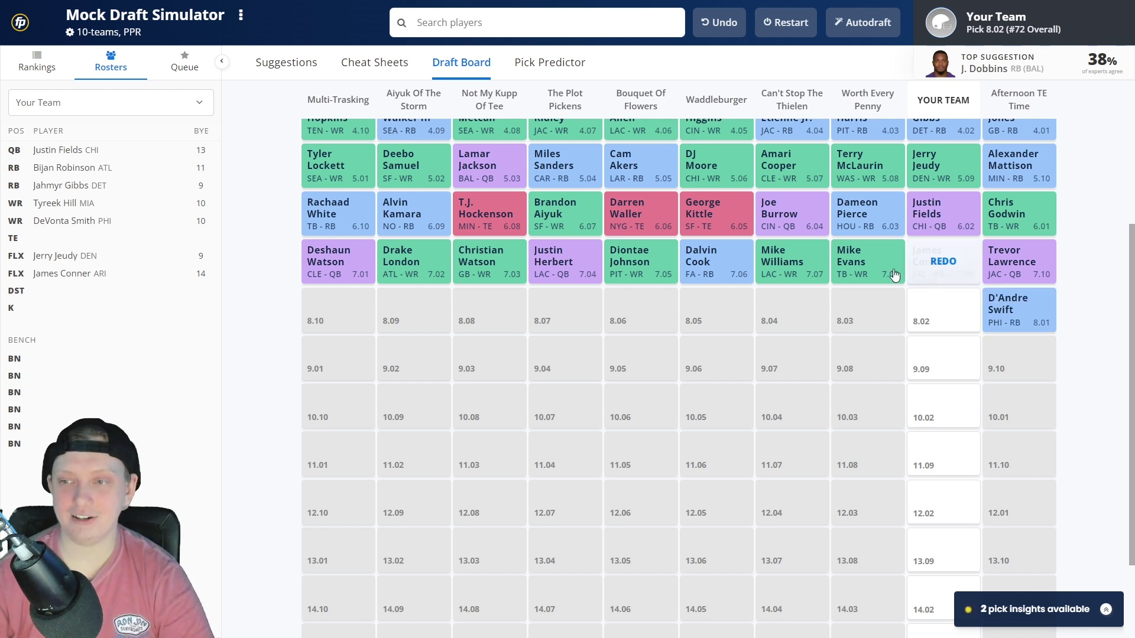
pyautogui.moveTo(890, 289)
pyautogui.click(374, 67)
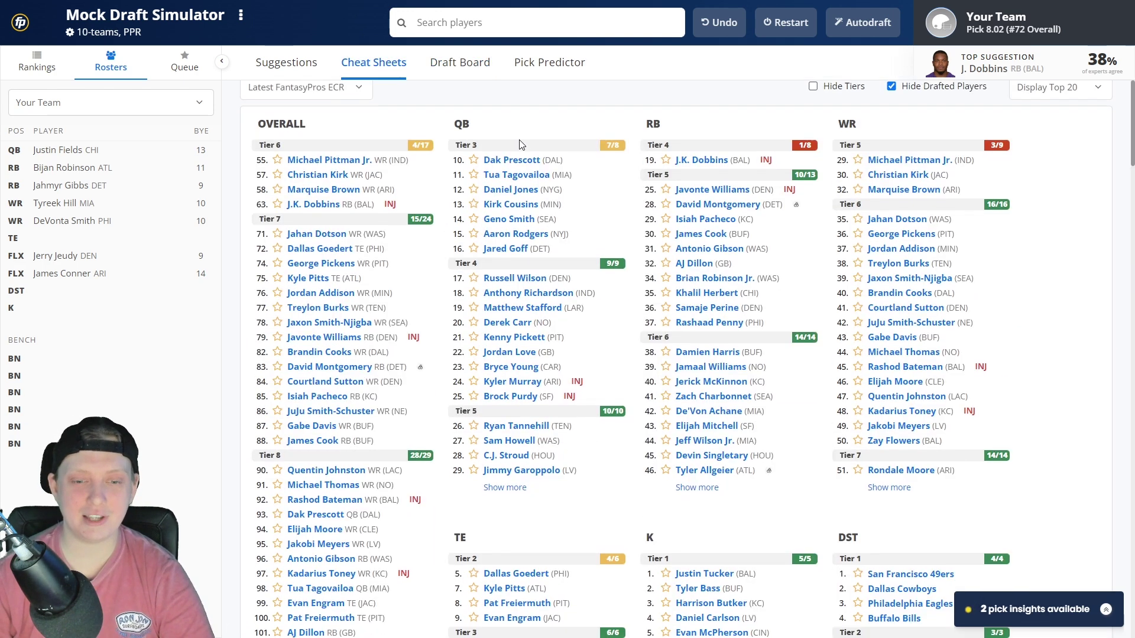
pyautogui.scroll(-3, 430, 106)
pyautogui.click(461, 63)
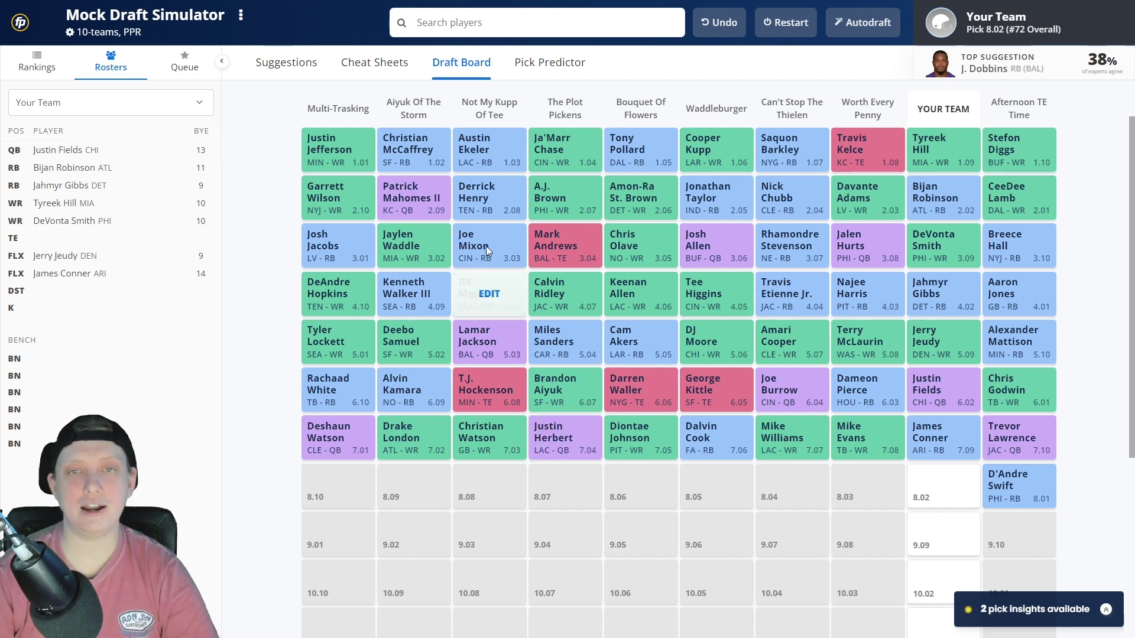
# Read the expert note and recent news in running back J.K. Dobbins's player profile, and close it.
pyautogui.click(349, 70)
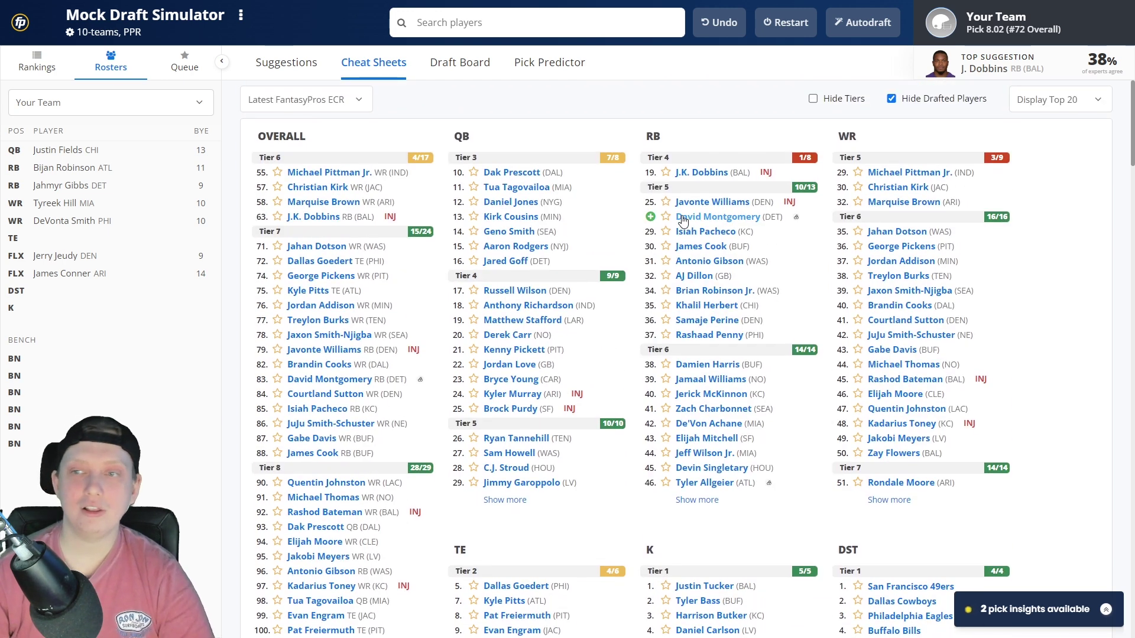
pyautogui.click(703, 172)
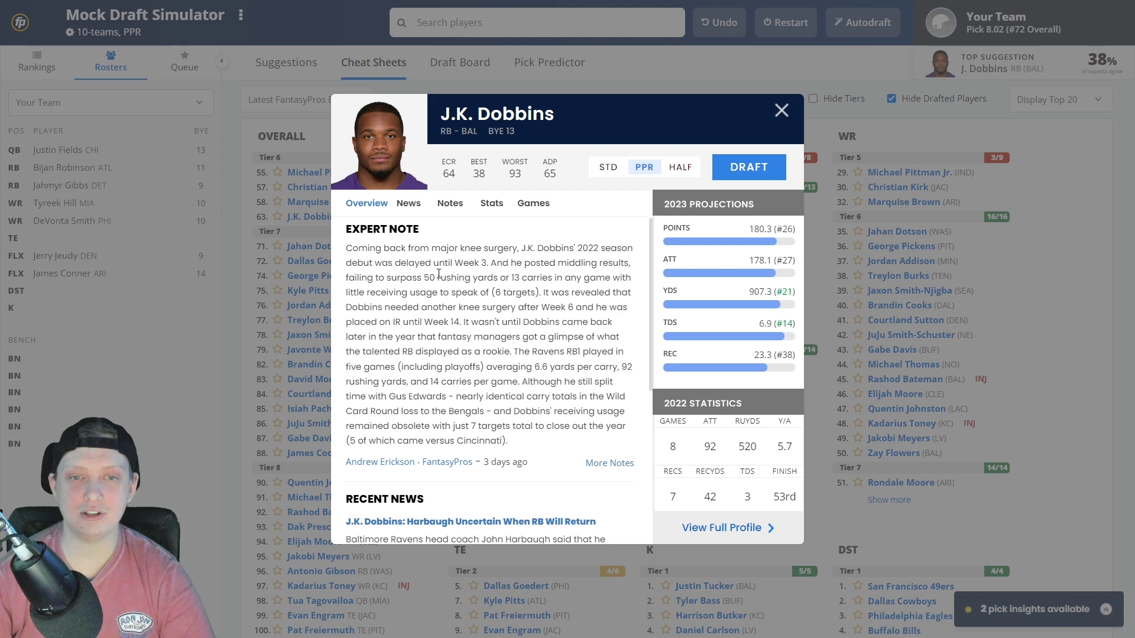
pyautogui.scroll(-1, 371, 283)
pyautogui.scroll(-2, 384, 331)
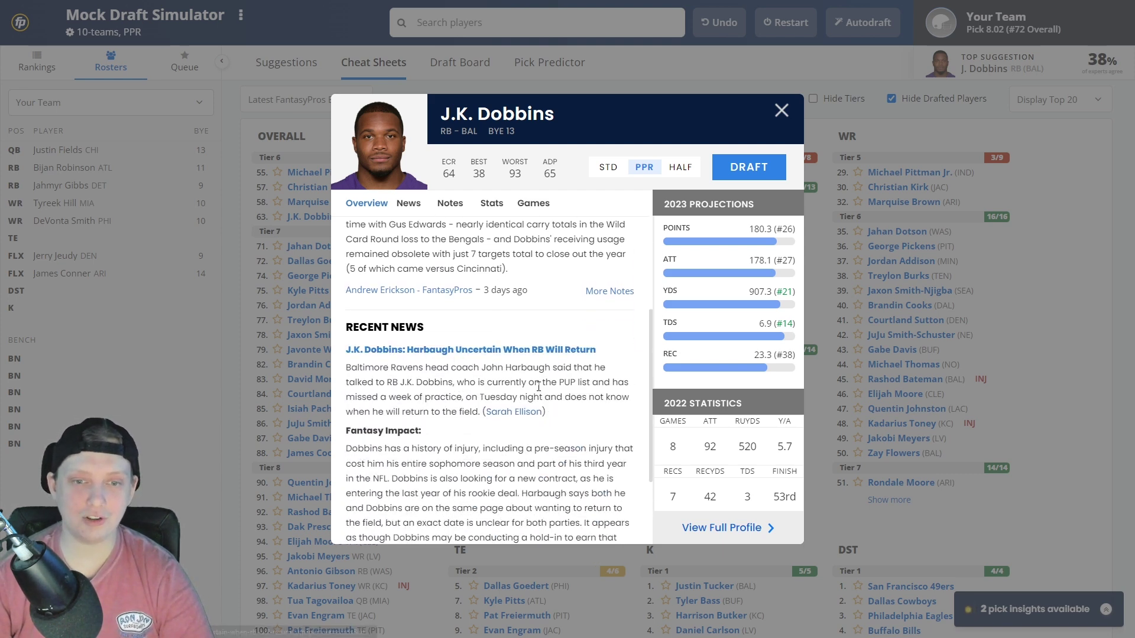
pyautogui.doubleClick(565, 386)
pyautogui.click(297, 341)
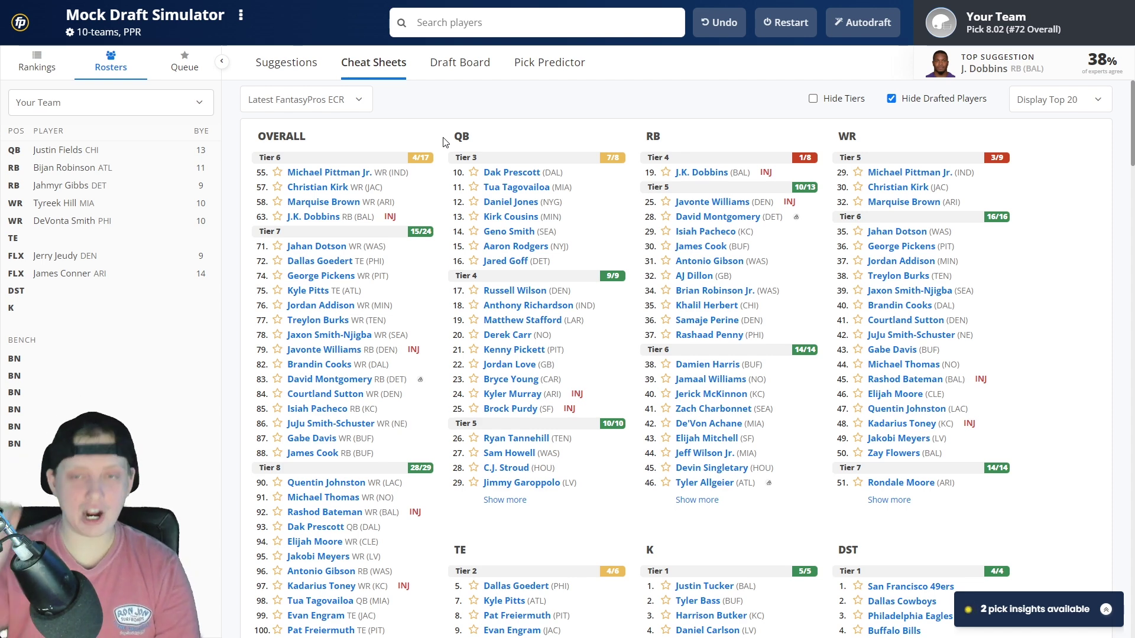
# Recheck the draft board, review Michael Pittman Jr.'s player profile from the cheat sheets, and draft the wide receiver with pick 8.02.
pyautogui.click(460, 64)
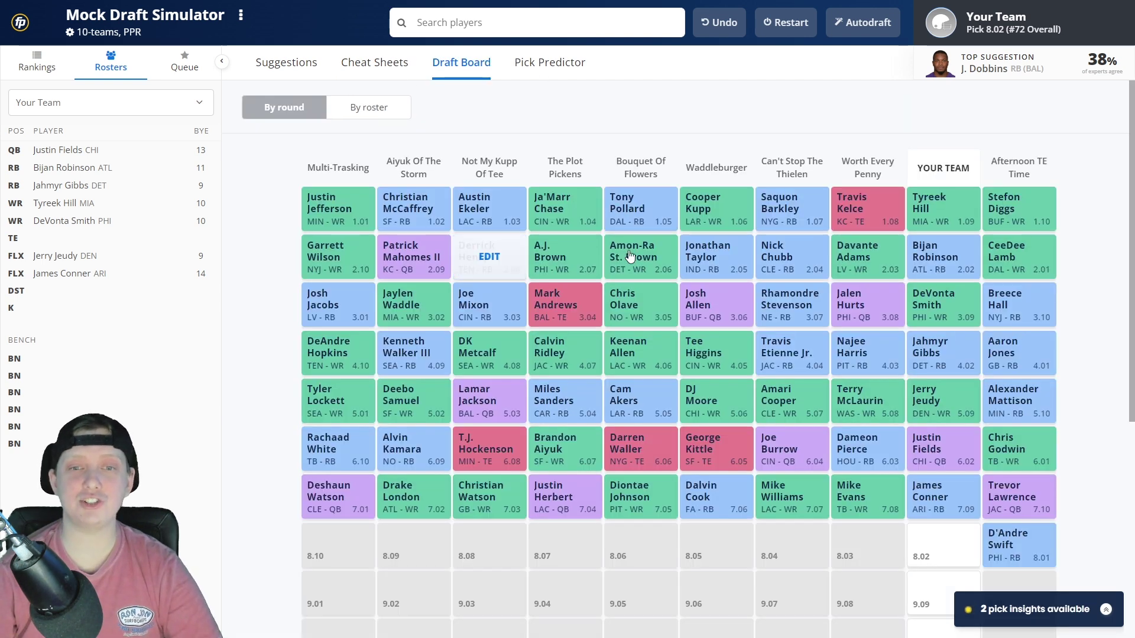
pyautogui.click(376, 62)
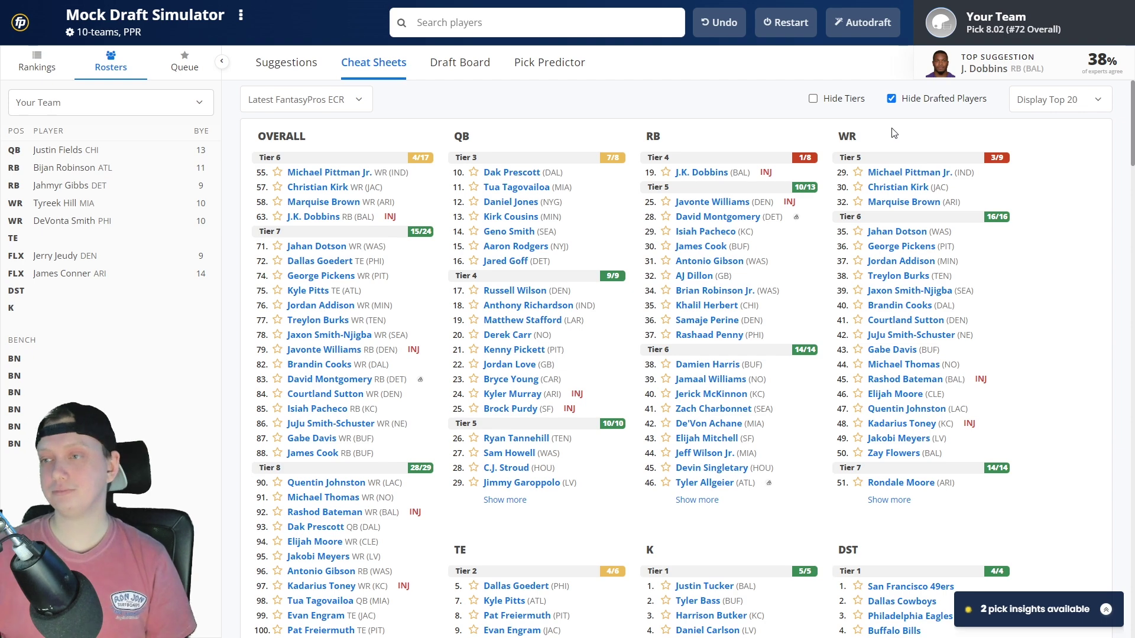
pyautogui.click(906, 172)
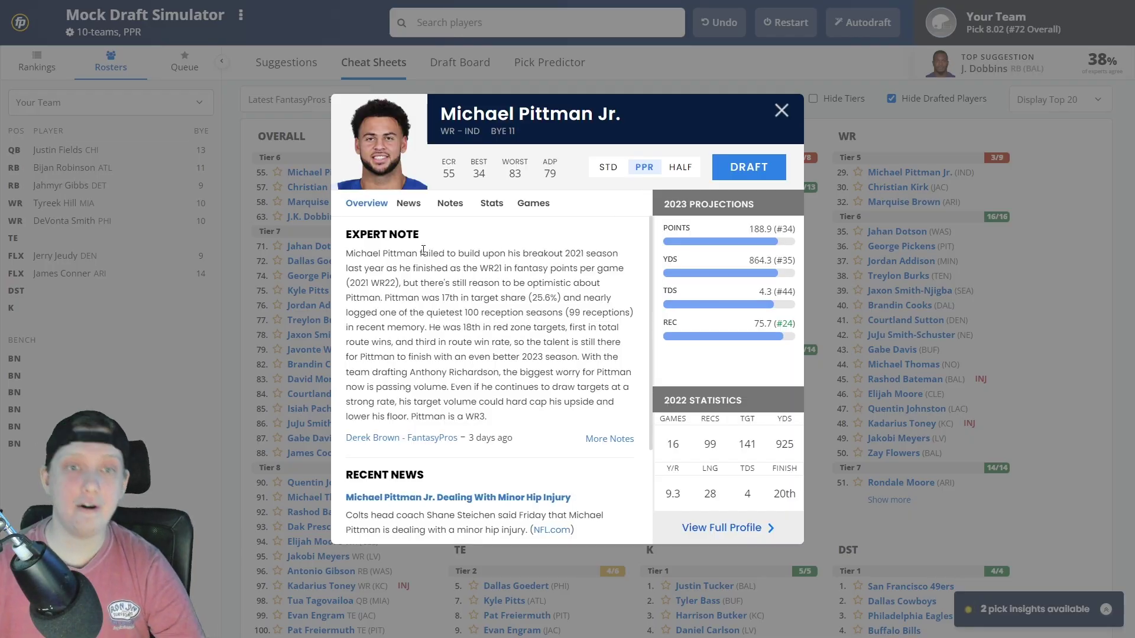
pyautogui.scroll(-3, 423, 250)
pyautogui.scroll(3, 491, 372)
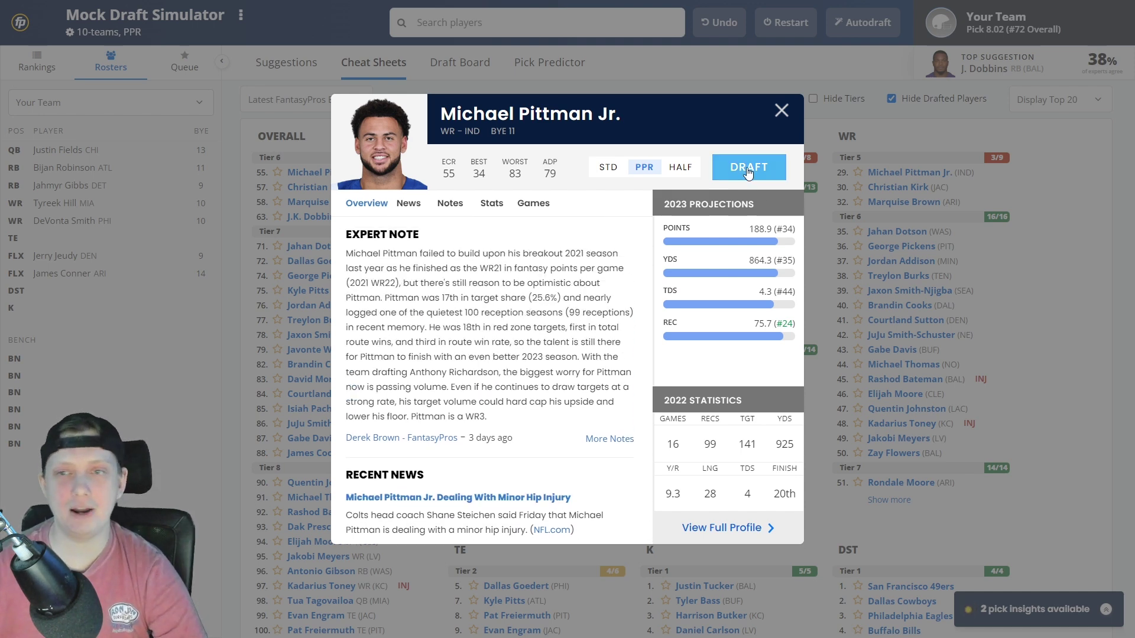
pyautogui.click(748, 170)
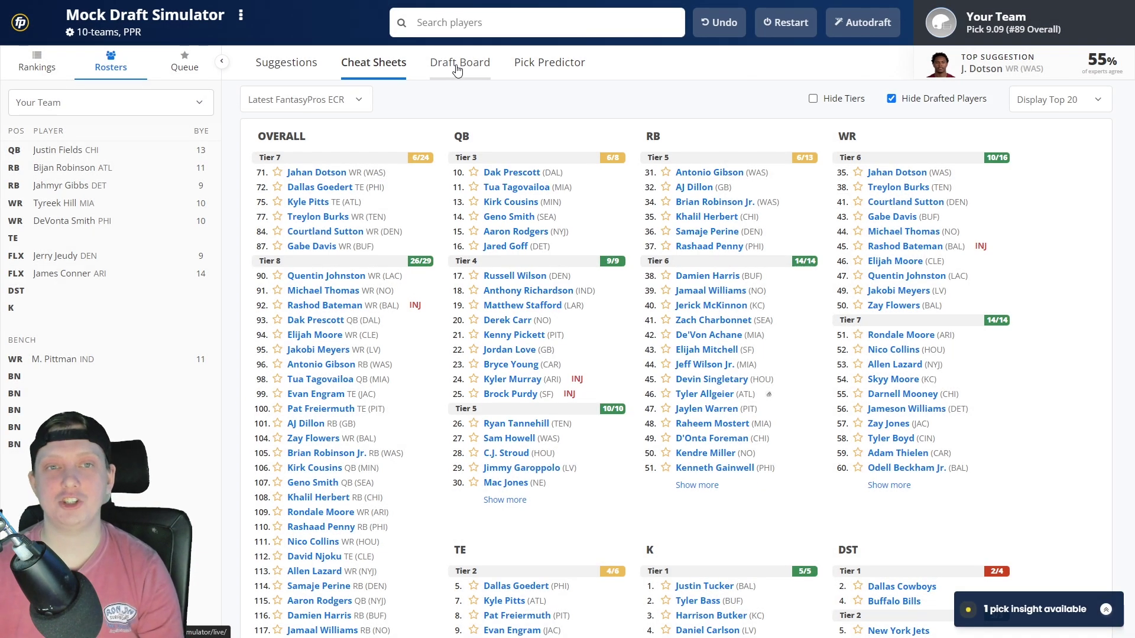
# Compare the draft board's rosters with the players still available in the cheat sheets for pick 9.09.
pyautogui.click(455, 63)
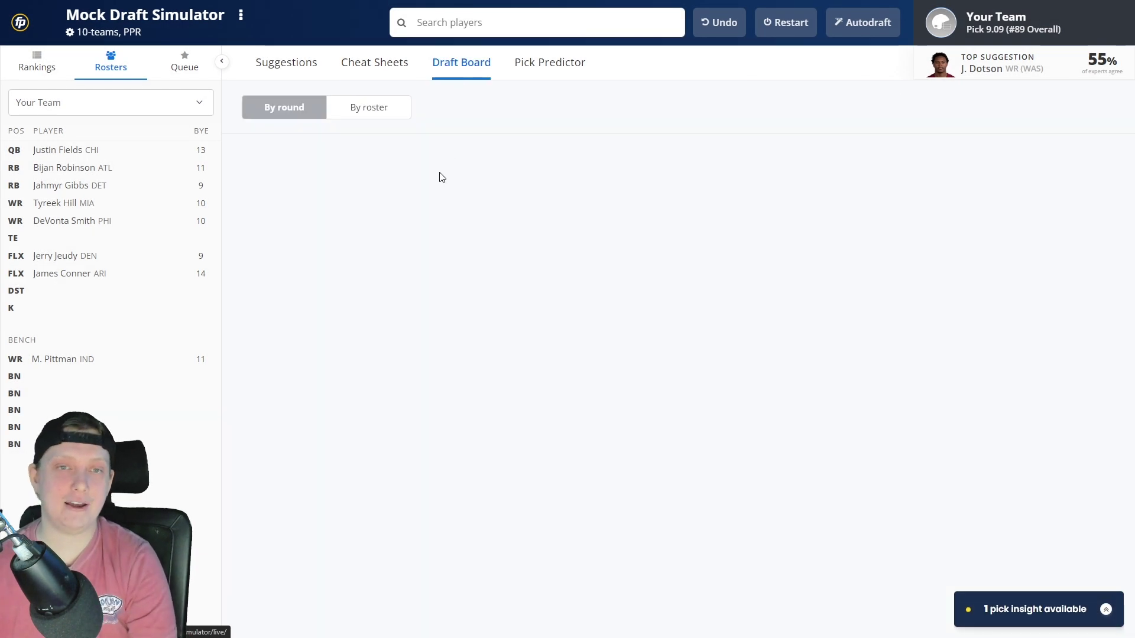
pyautogui.scroll(-2, 413, 219)
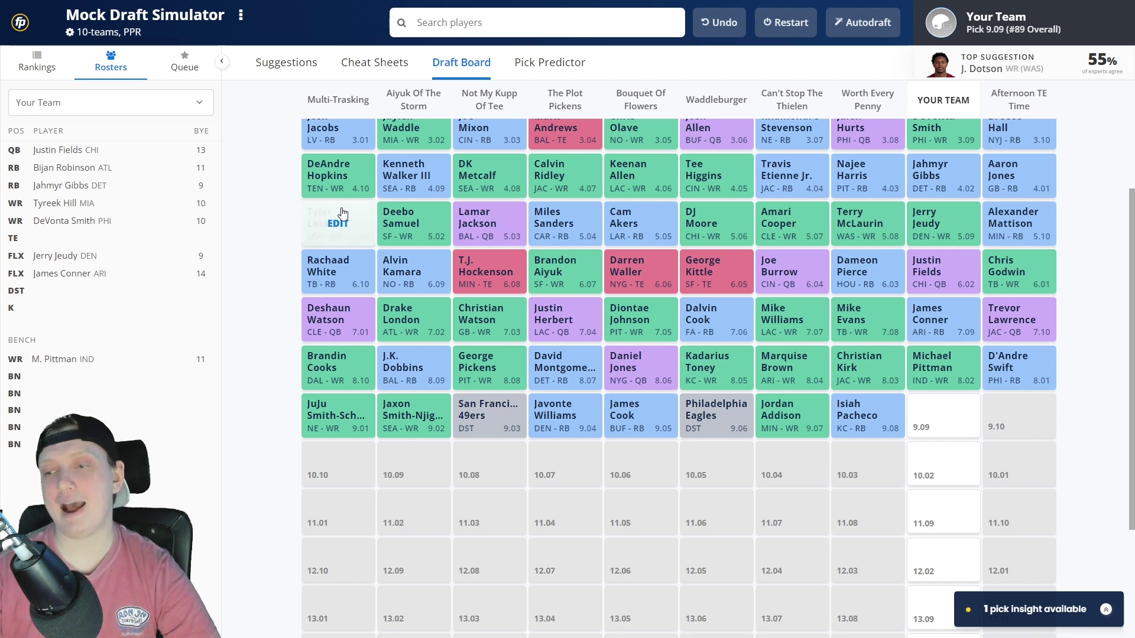
pyautogui.click(373, 62)
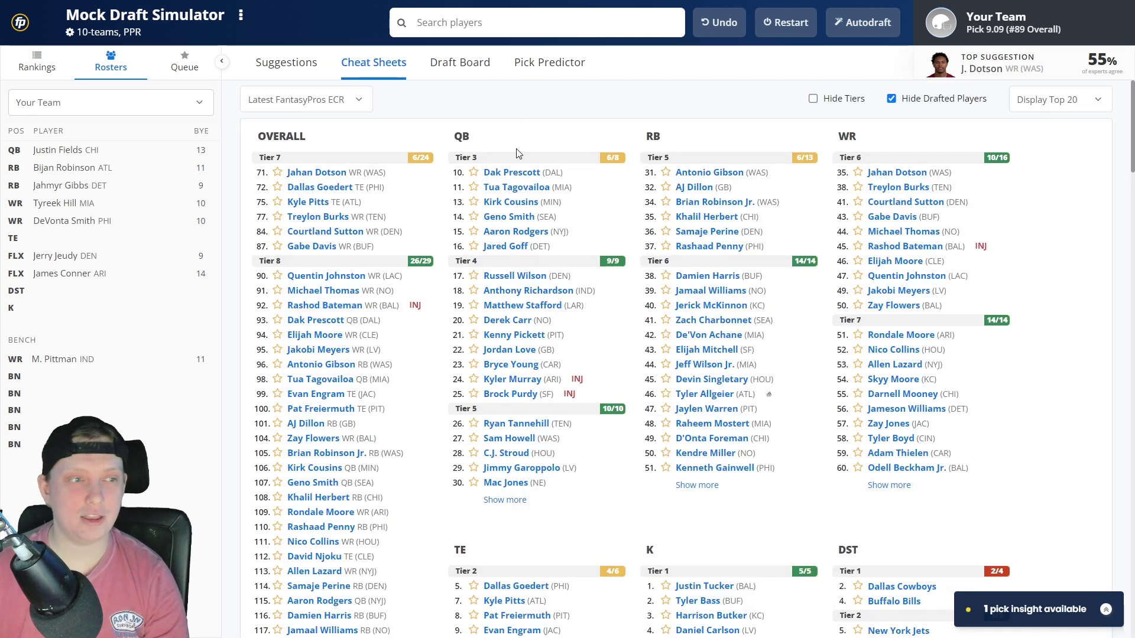
pyautogui.scroll(-3, 523, 144)
pyautogui.scroll(1, 565, 353)
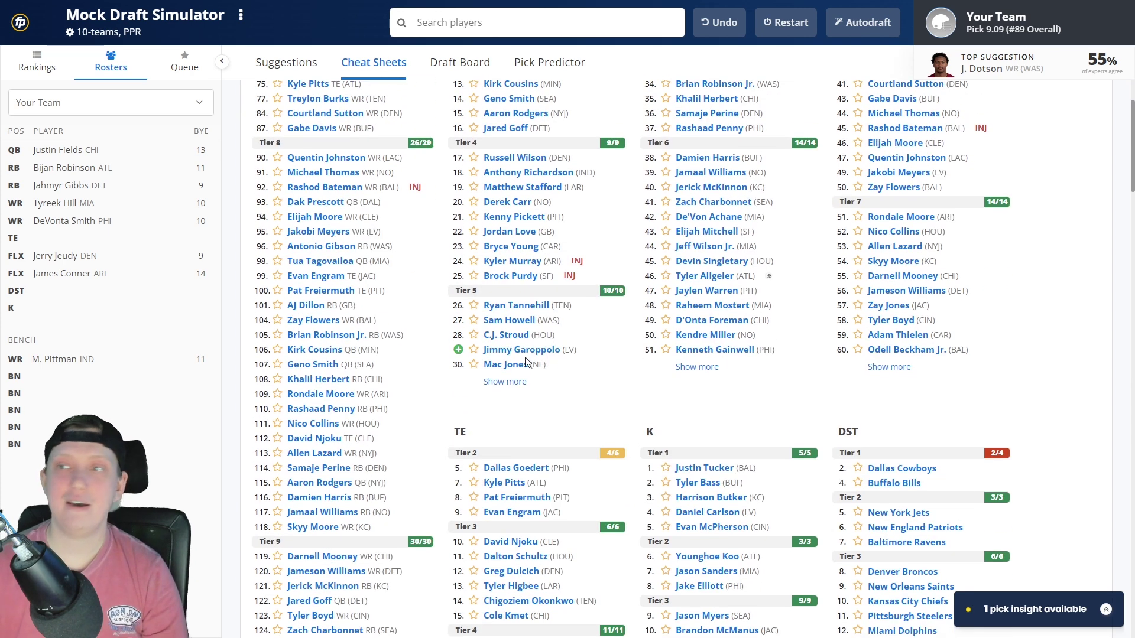
pyautogui.scroll(2, 503, 467)
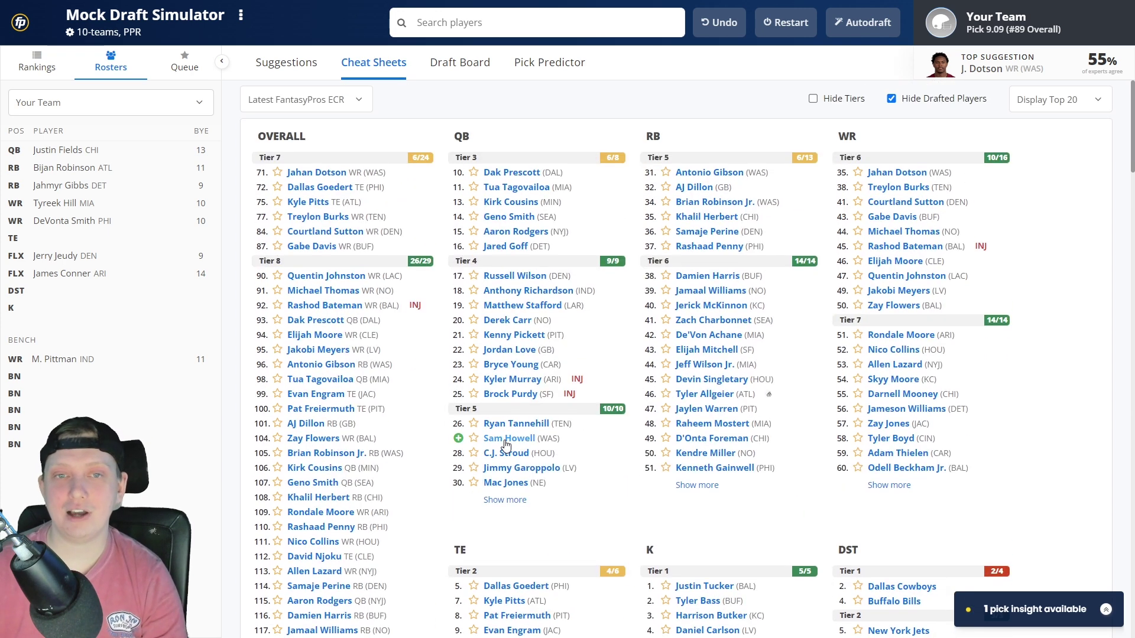
pyautogui.click(470, 65)
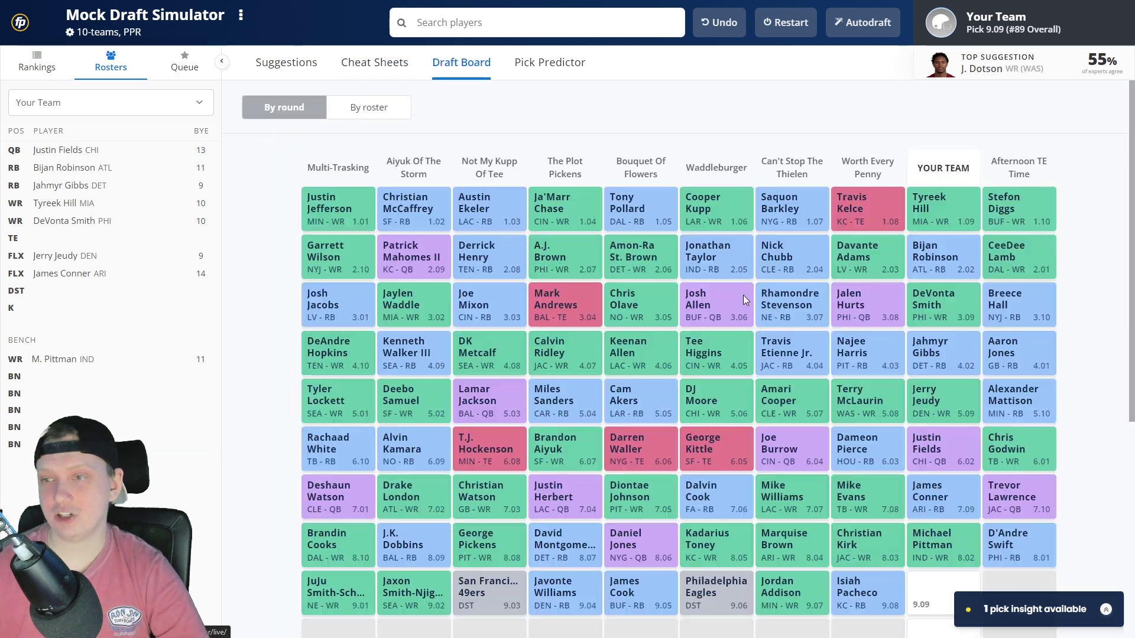
pyautogui.scroll(2, 1021, 319)
pyautogui.scroll(-3, 1017, 337)
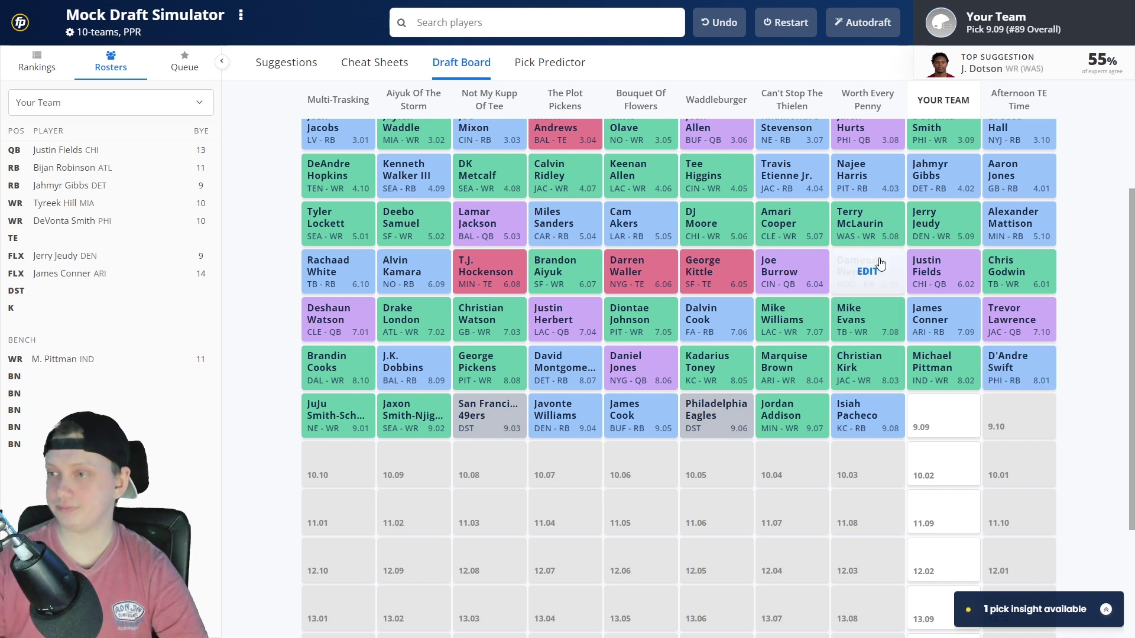
pyautogui.scroll(2, 922, 296)
pyautogui.scroll(-1, 940, 325)
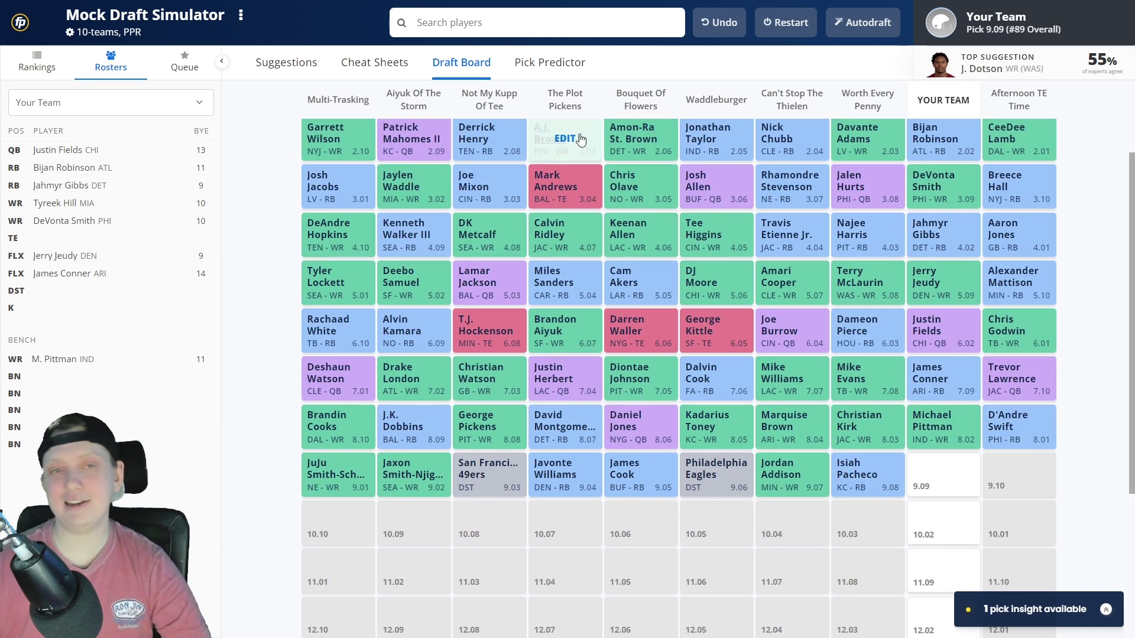
# Read Jahan Dotson's player overview from the cheat sheets and draft the wide receiver with pick 9.09.
pyautogui.click(395, 62)
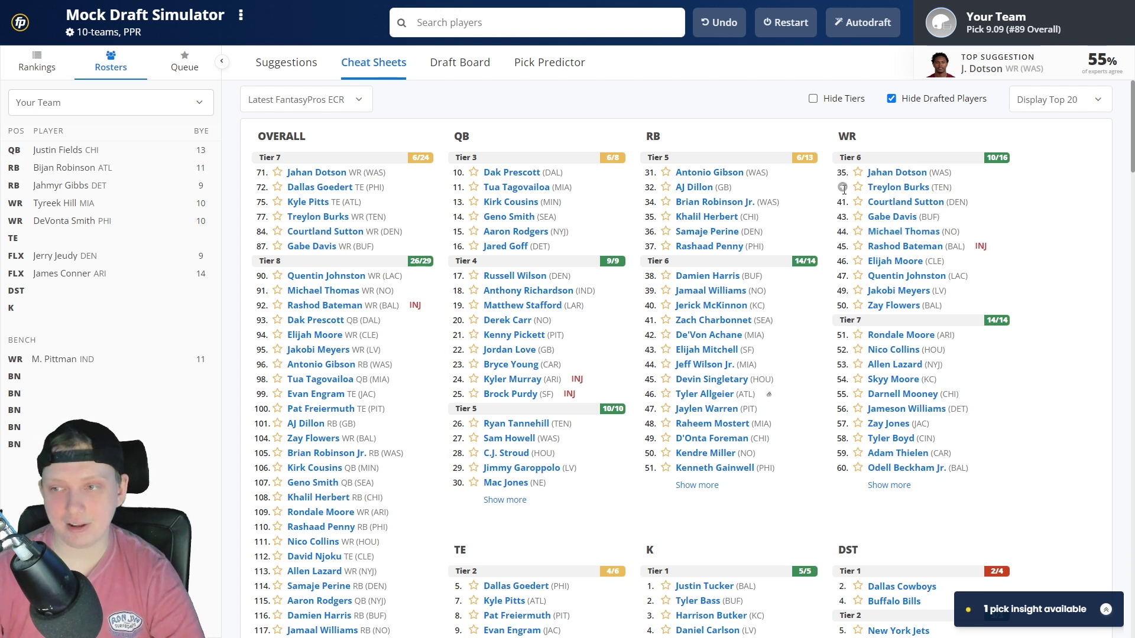
pyautogui.click(896, 175)
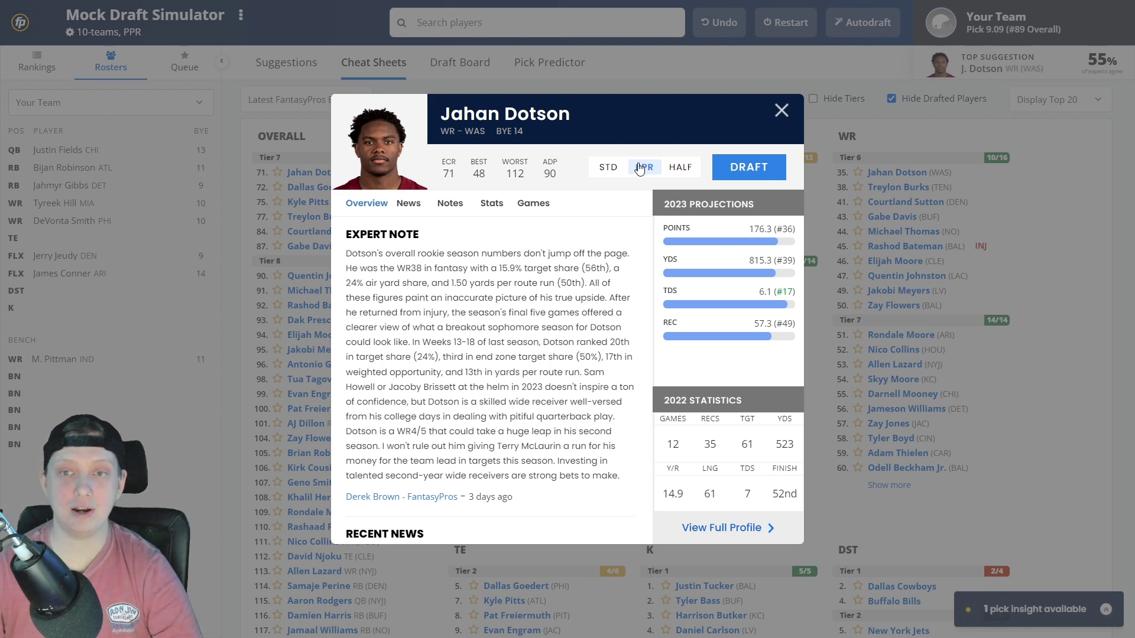
pyautogui.click(715, 165)
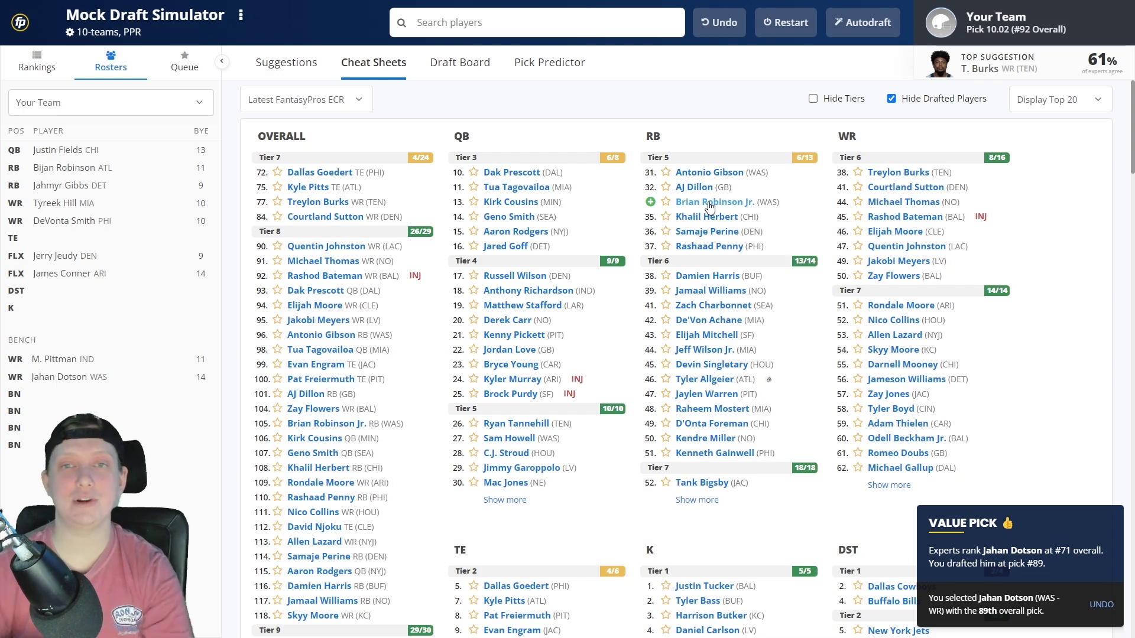
# Examine the draft board's latest picks and the quarterbacks and tight ends available in the cheat sheets for pick 10.02.
pyautogui.click(478, 67)
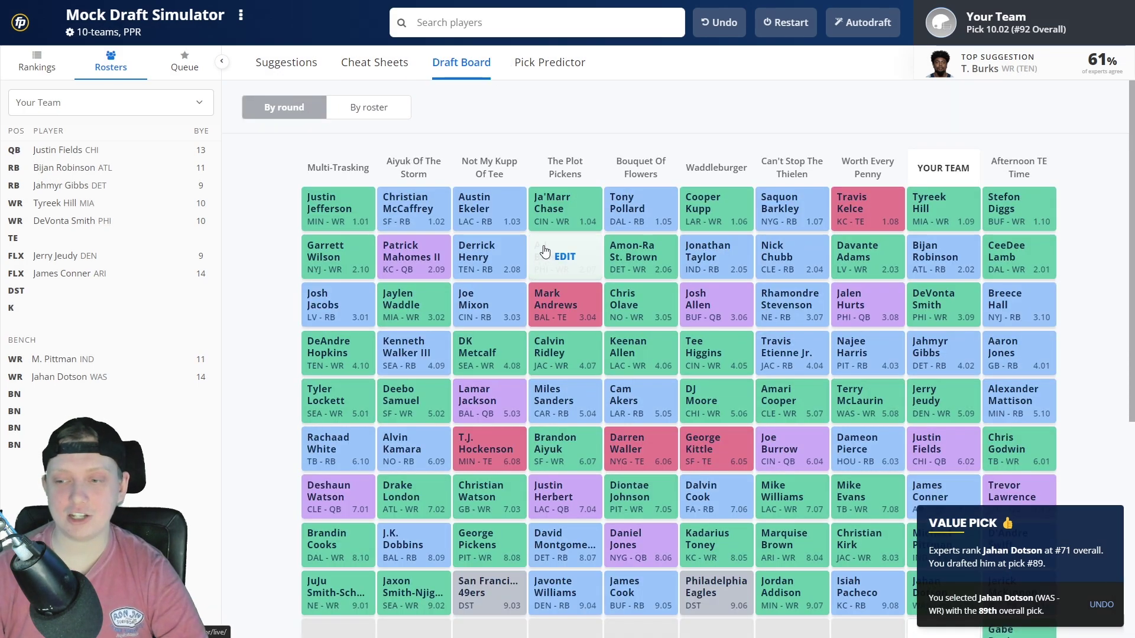
pyautogui.scroll(-4, 665, 299)
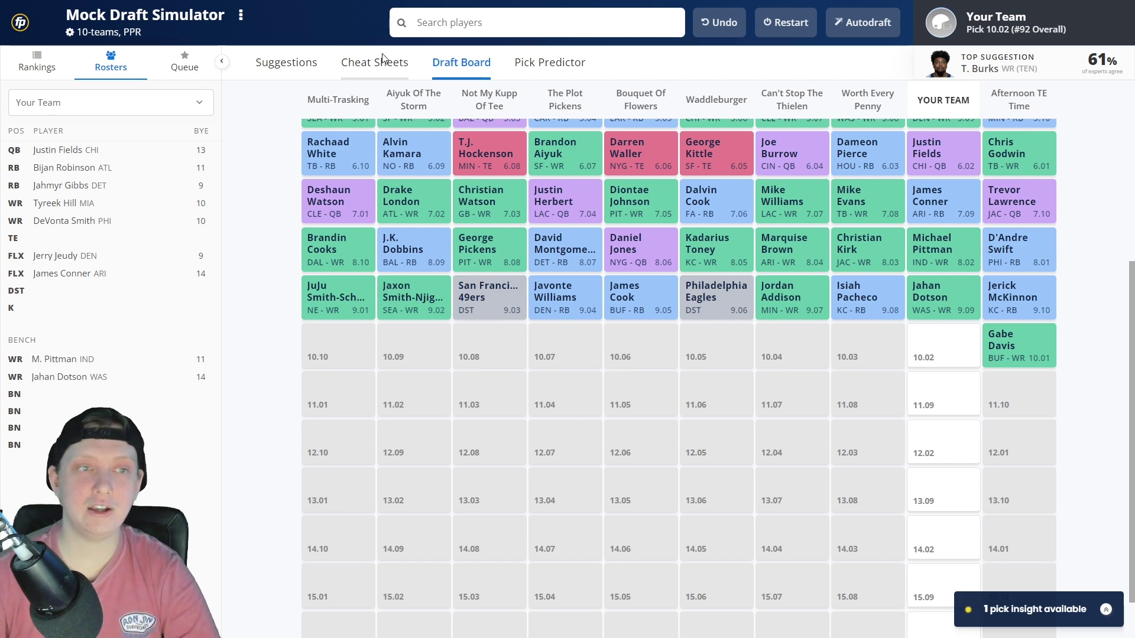
pyautogui.click(384, 72)
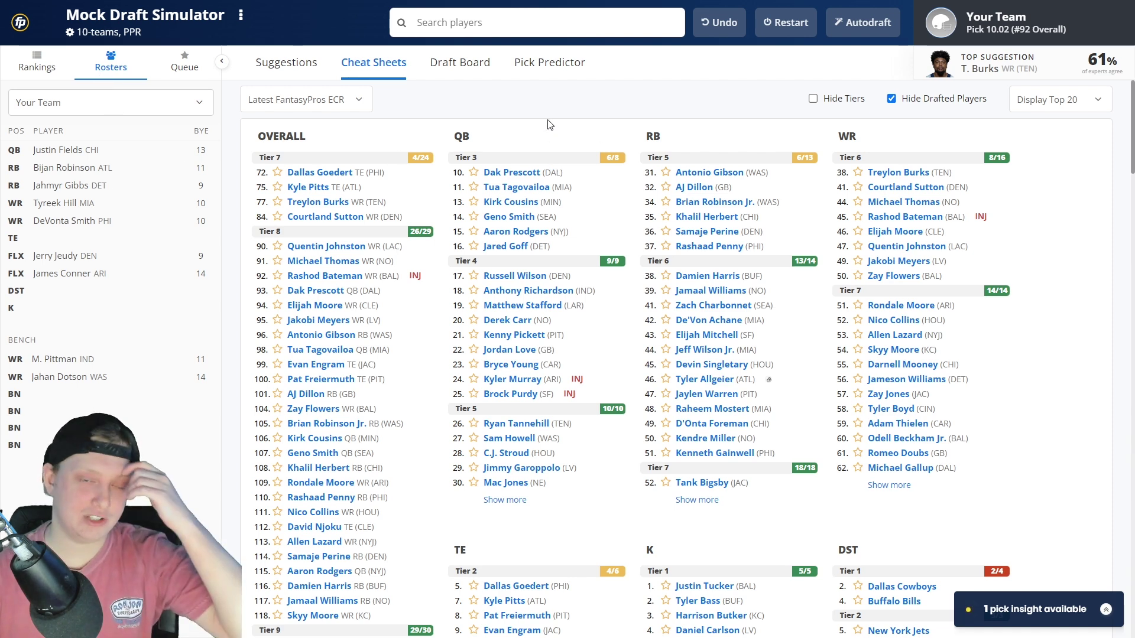
pyautogui.scroll(-3, 458, 189)
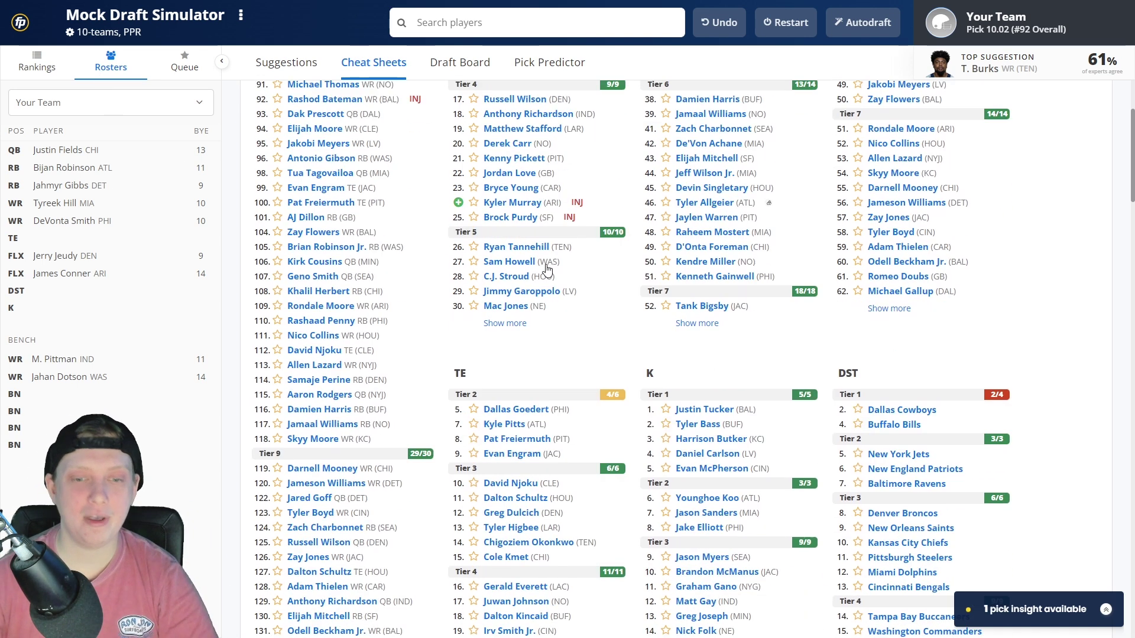
pyautogui.scroll(3, 493, 423)
pyautogui.scroll(-1, 591, 330)
pyautogui.scroll(-2, 591, 330)
pyautogui.scroll(1, 484, 434)
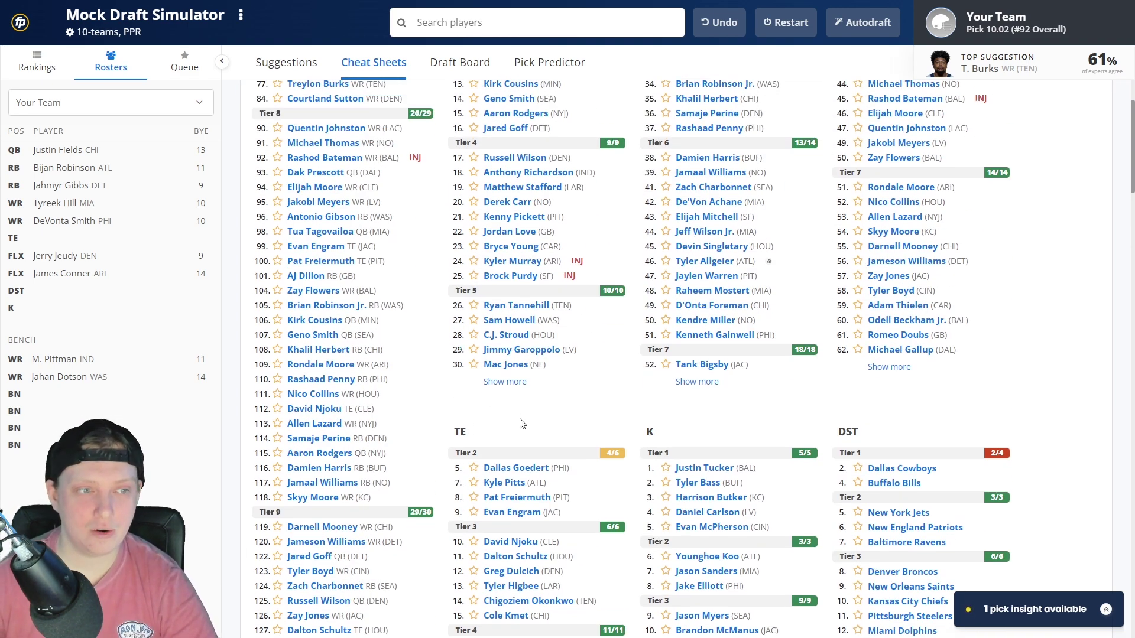
pyautogui.scroll(-1, 518, 416)
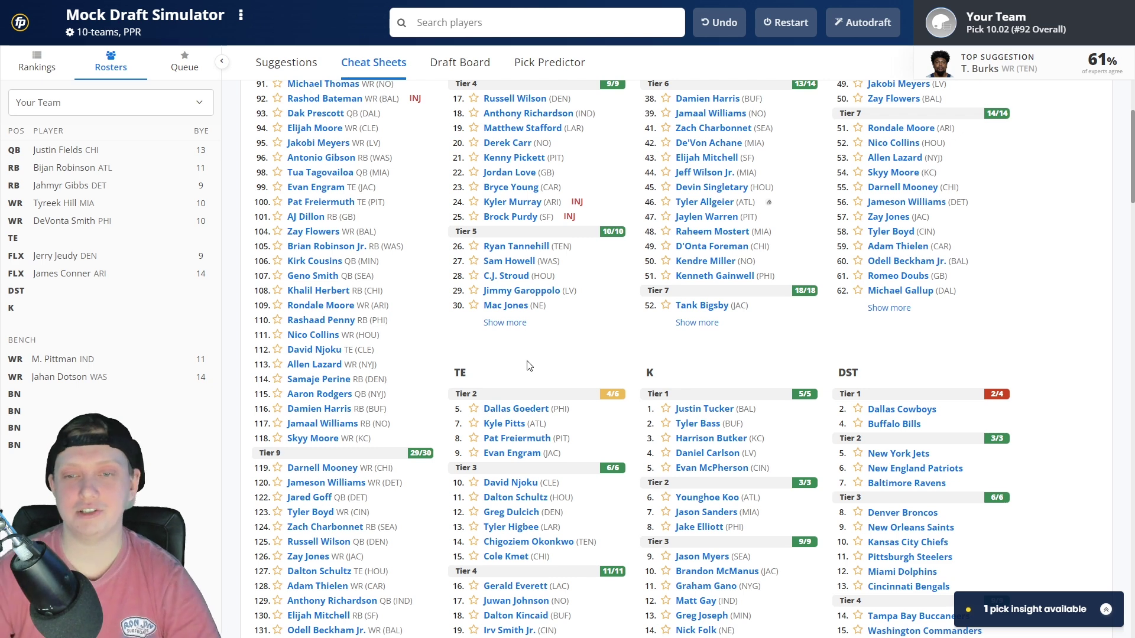
pyautogui.scroll(2, 527, 292)
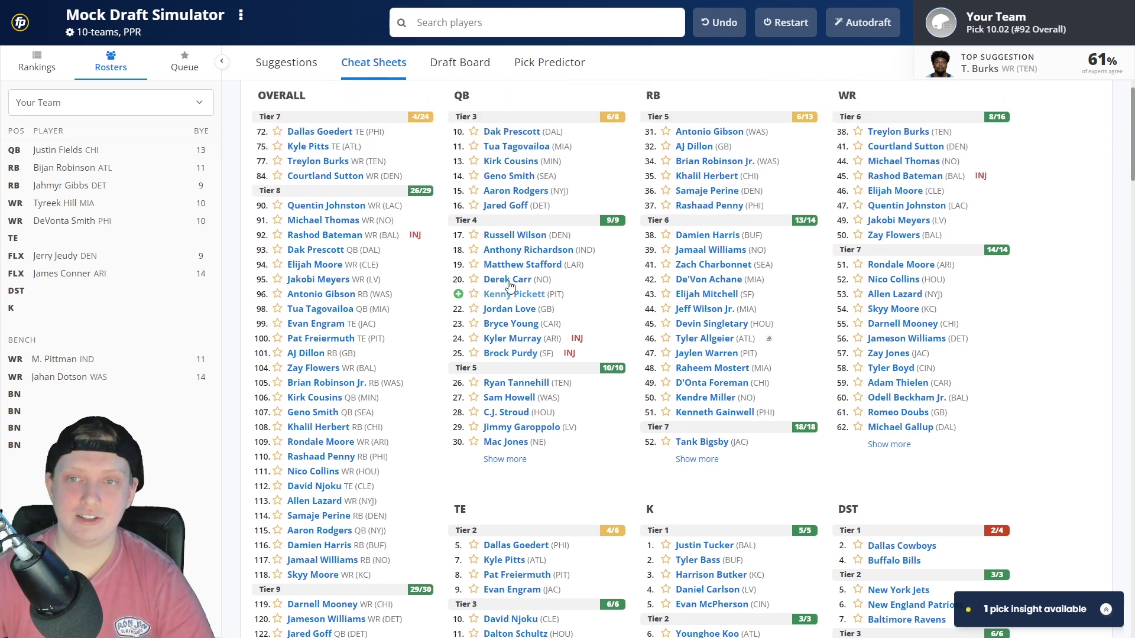
pyautogui.scroll(1, 510, 286)
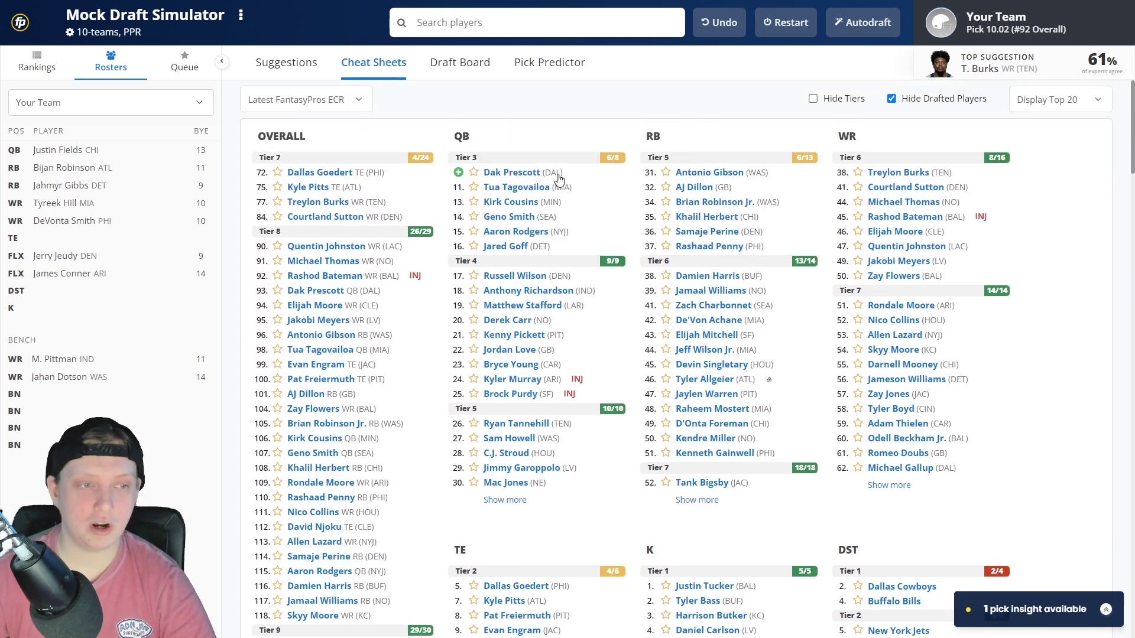
pyautogui.scroll(-3, 585, 313)
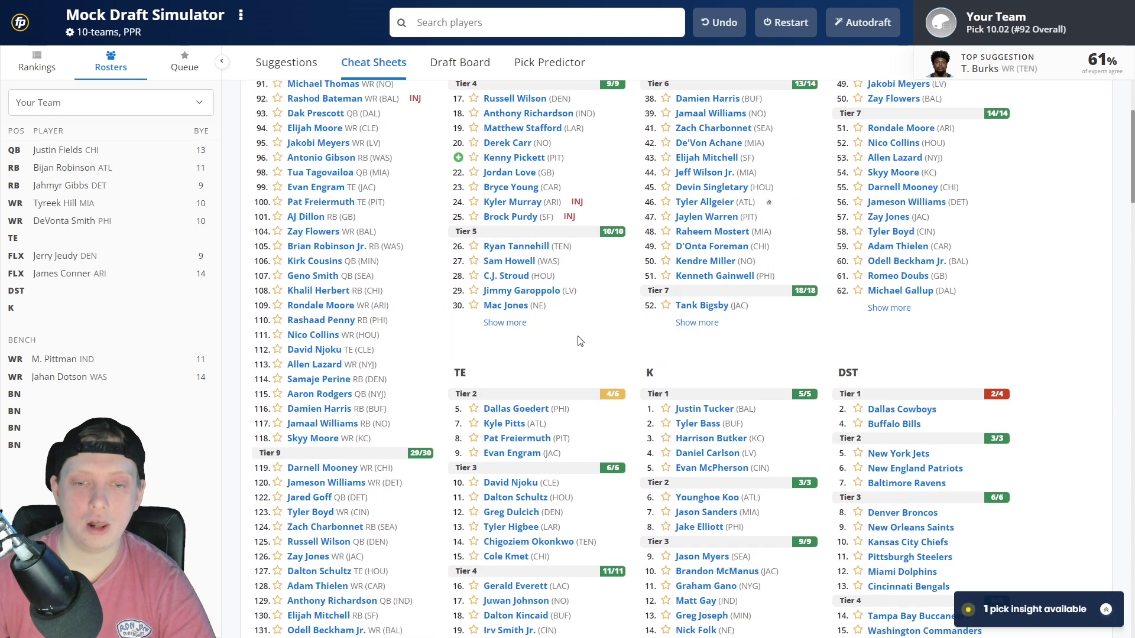
# Open Dallas Goedert's player profile from the cheat sheets, draft the tight end with pick 10.02, and dismiss the pick summary.
pyautogui.click(507, 409)
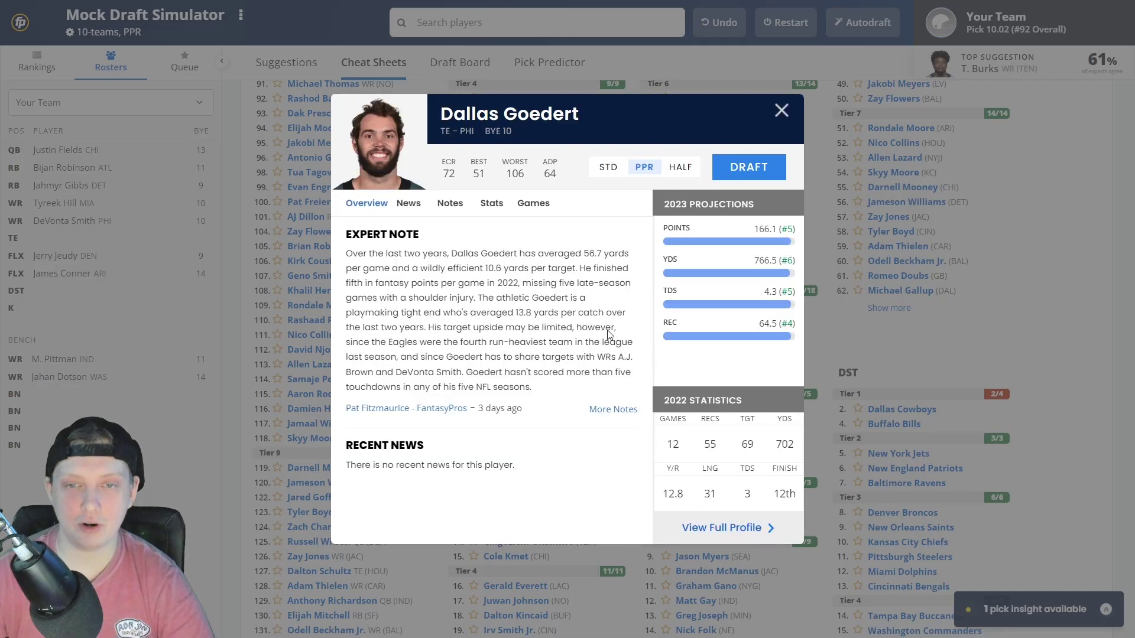
pyautogui.click(748, 172)
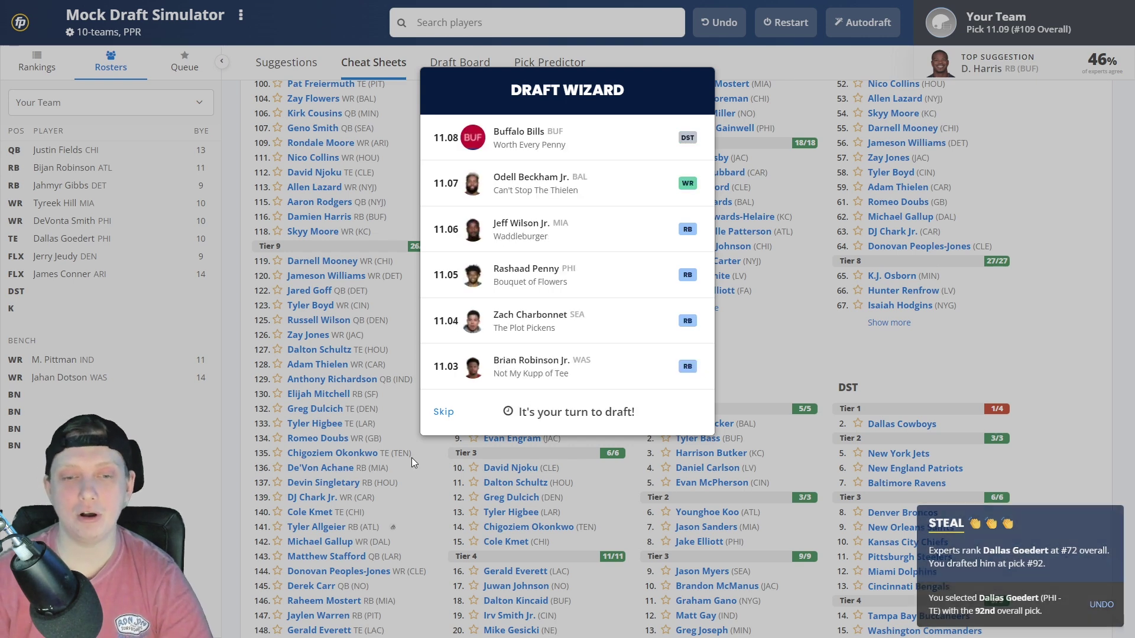
pyautogui.click(499, 455)
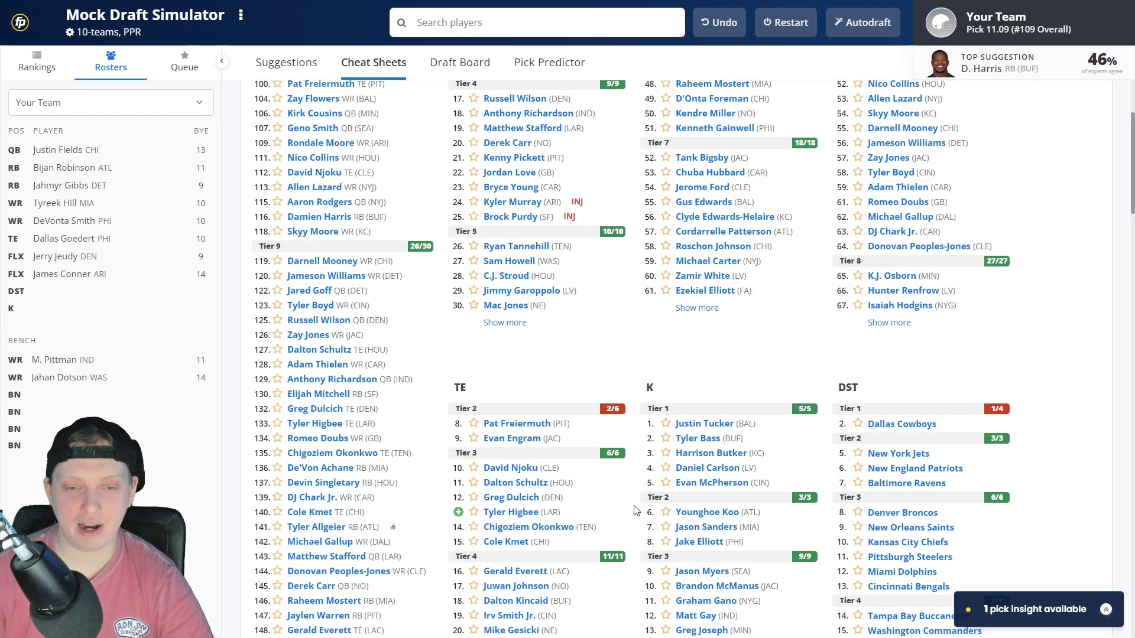
# Review the draft board's recent rounds and the remaining available players in the cheat sheets for pick 11.09.
pyautogui.click(443, 63)
pyautogui.scroll(-5, 520, 208)
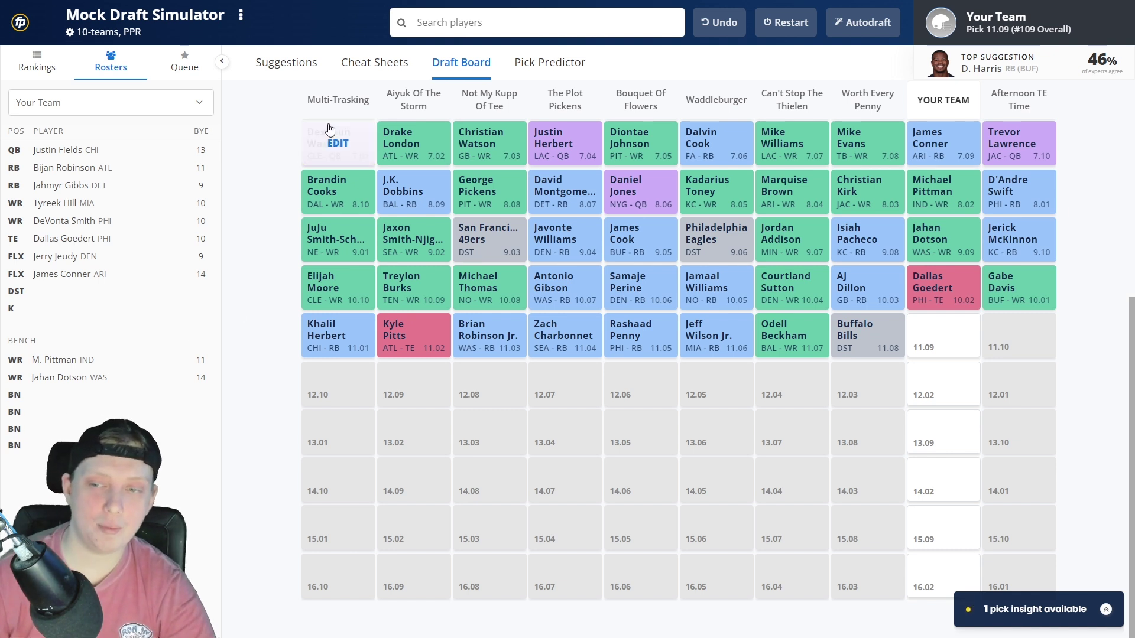
pyautogui.click(377, 71)
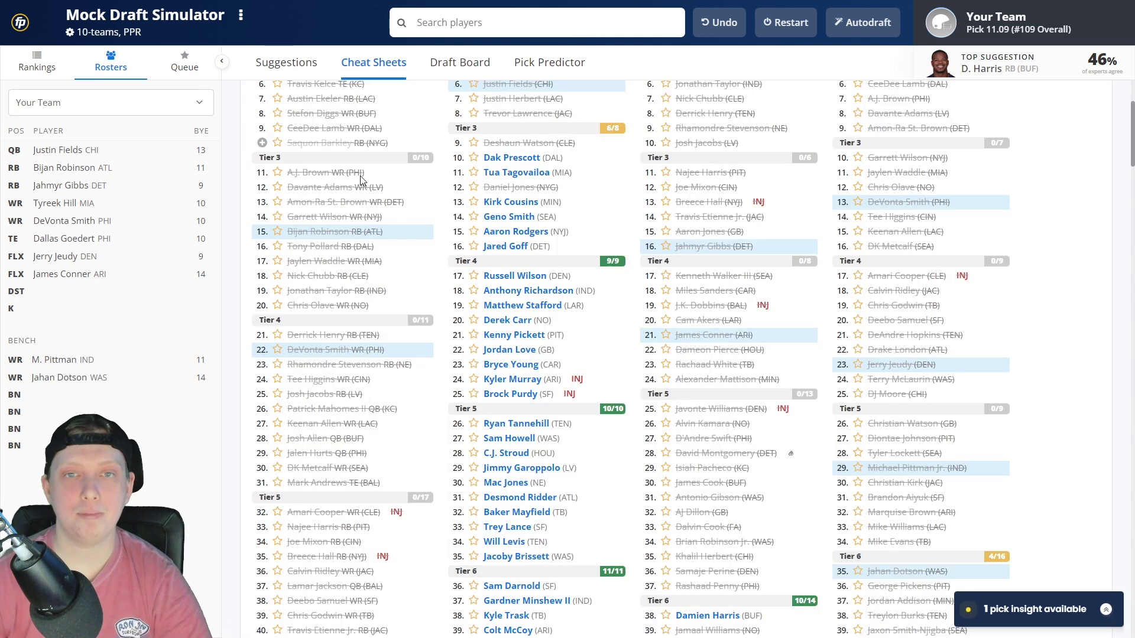
pyautogui.scroll(-3, 335, 138)
pyautogui.scroll(3, 413, 237)
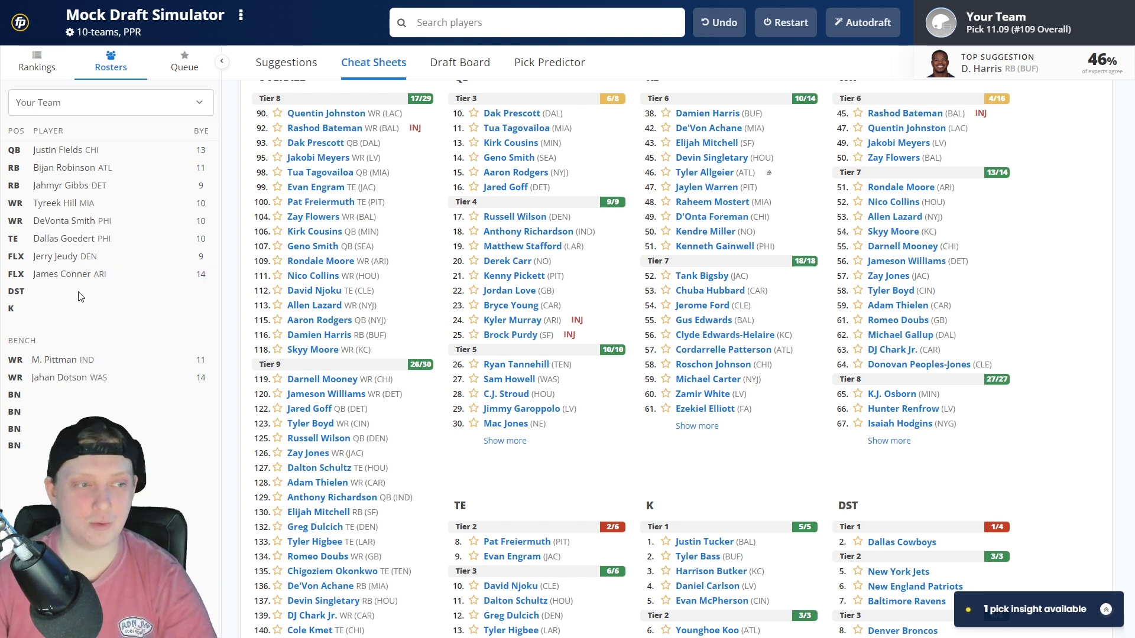
pyautogui.scroll(1, 739, 204)
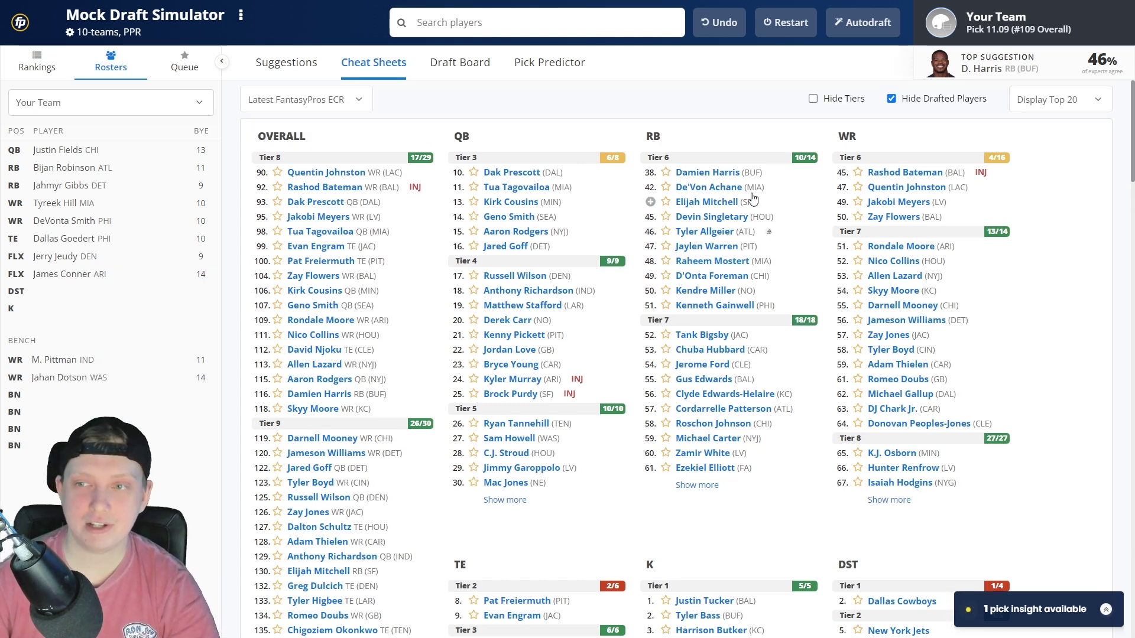
# Read the expert note and recent news in wide receiver Rashod Bateman's player profile, and close it.
pyautogui.click(905, 172)
pyautogui.scroll(-3, 554, 245)
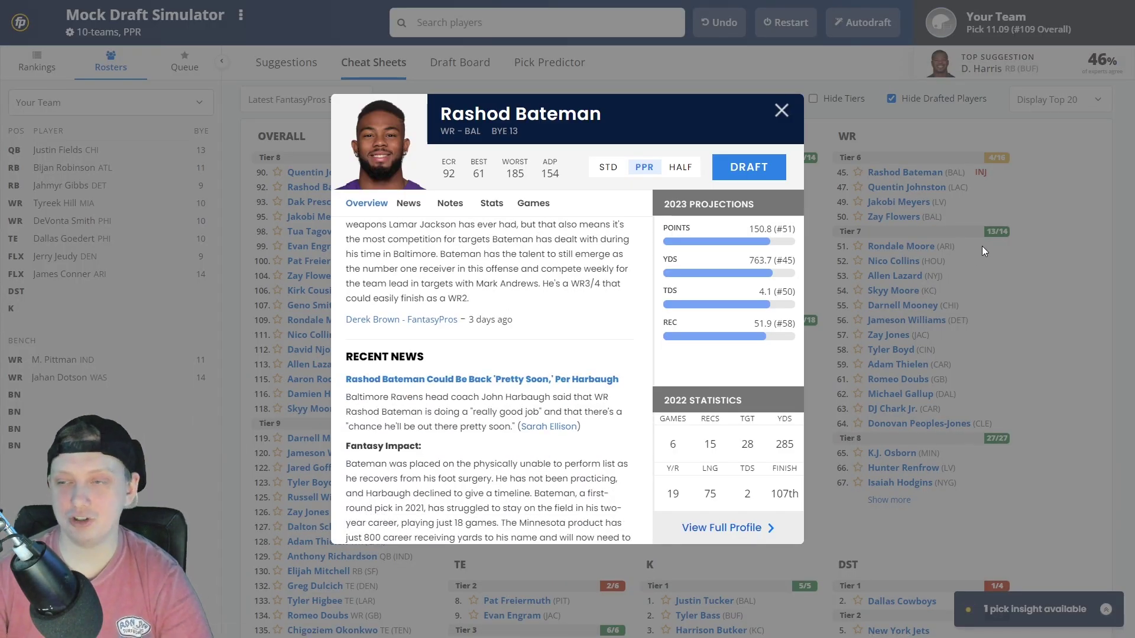
pyautogui.click(1051, 226)
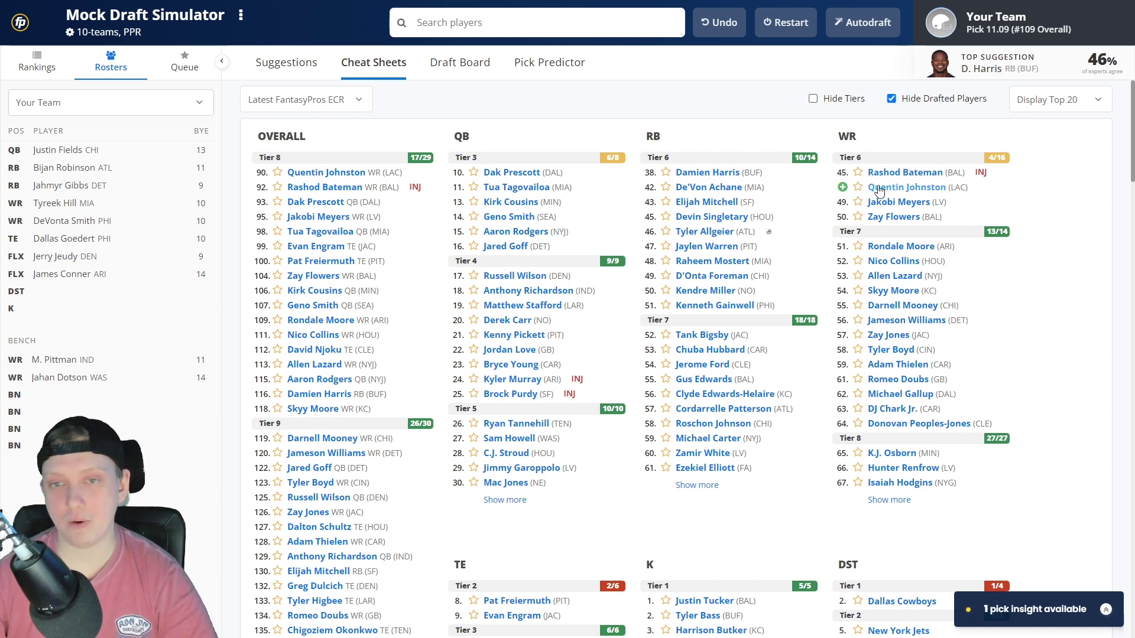
# Read De'Von Achane's expert note and recent news, draft the running back with pick 11.09, and dismiss the pick summary.
pyautogui.click(717, 188)
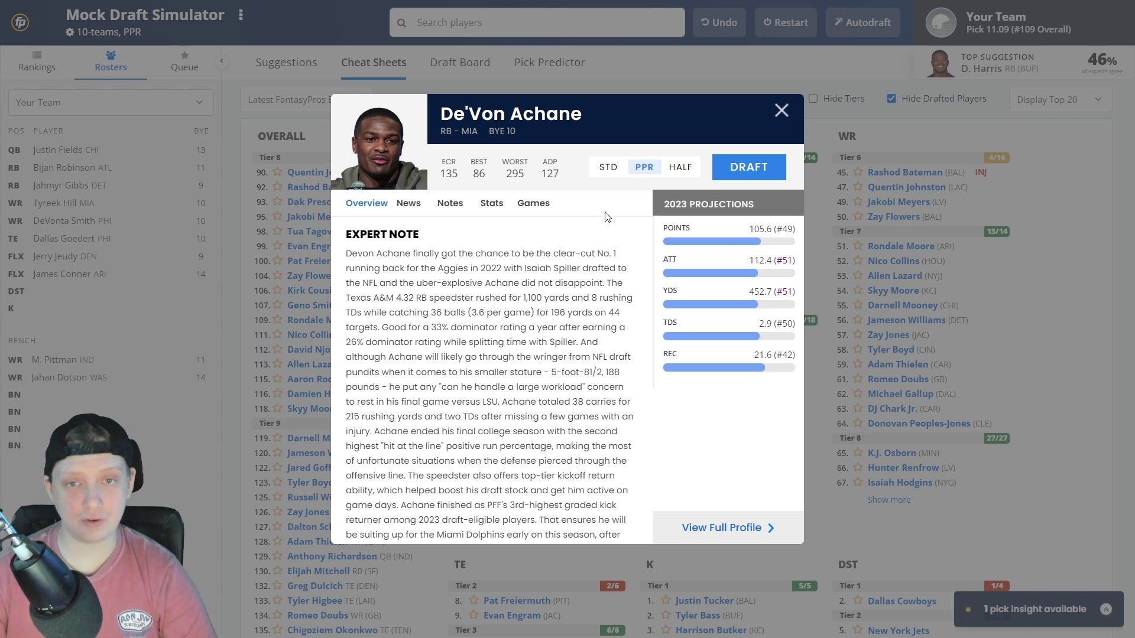
pyautogui.scroll(-5, 548, 266)
pyautogui.scroll(-1, 508, 286)
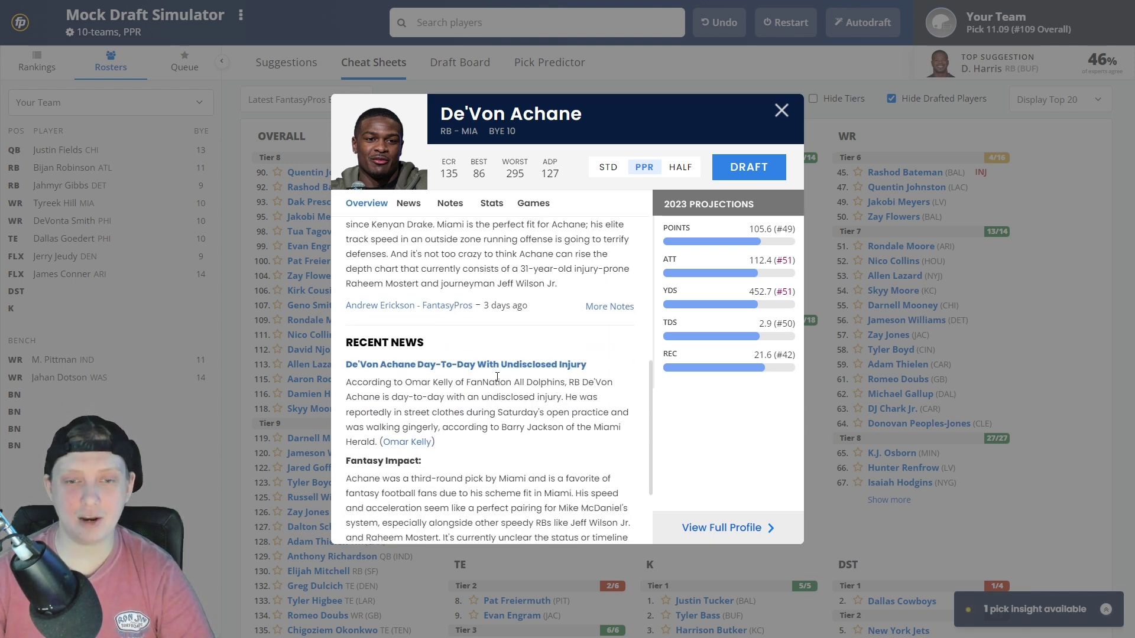
pyautogui.scroll(6, 498, 296)
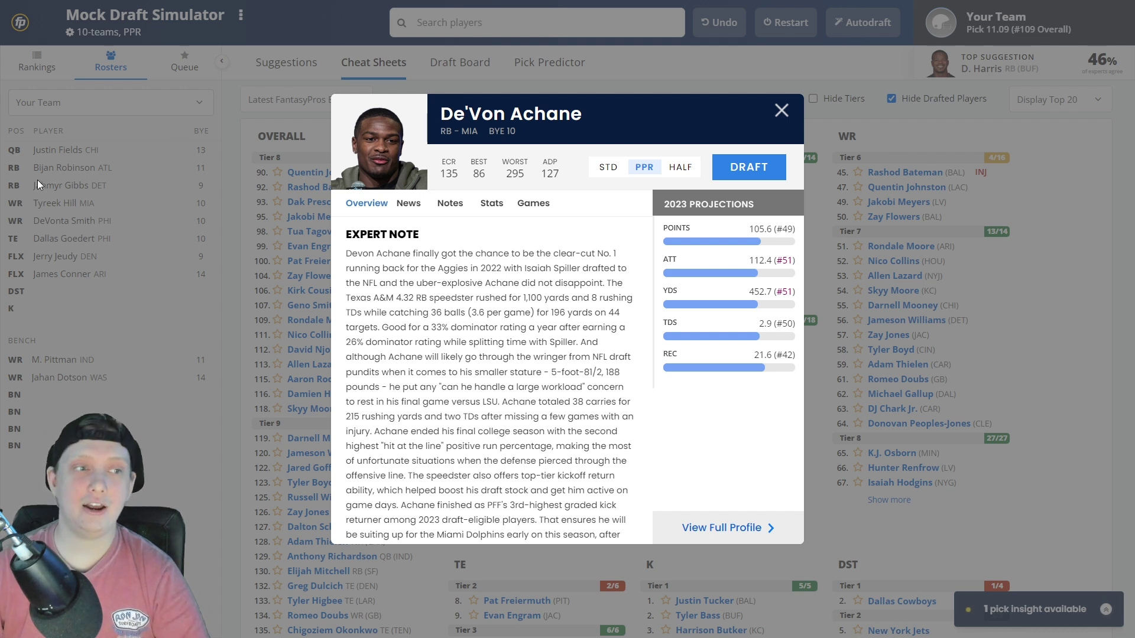
pyautogui.click(749, 167)
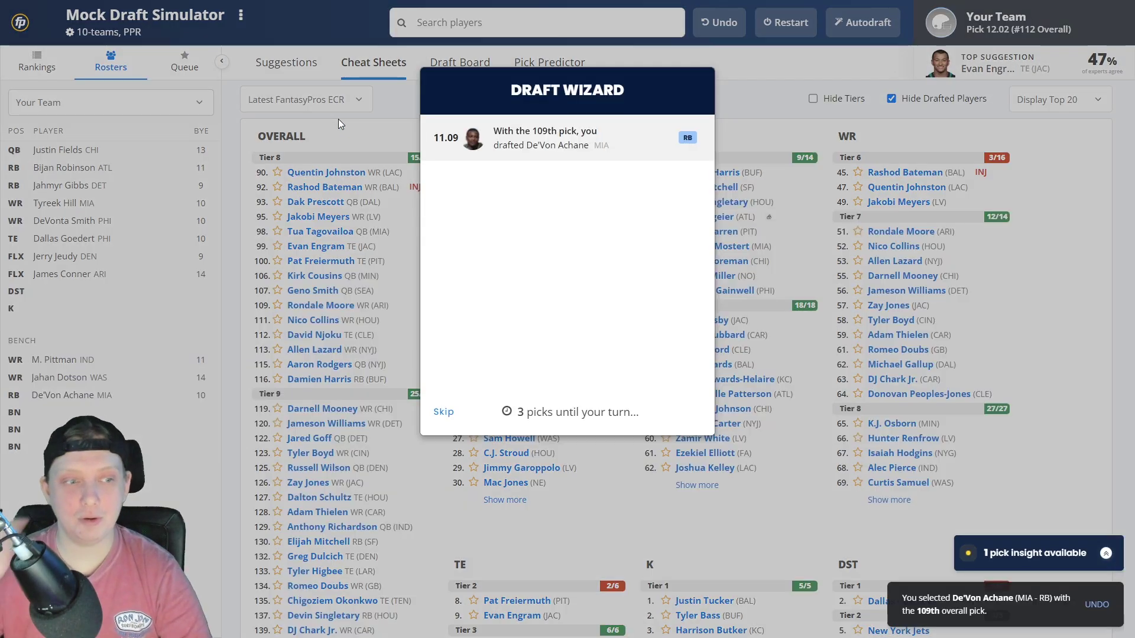
pyautogui.click(315, 5)
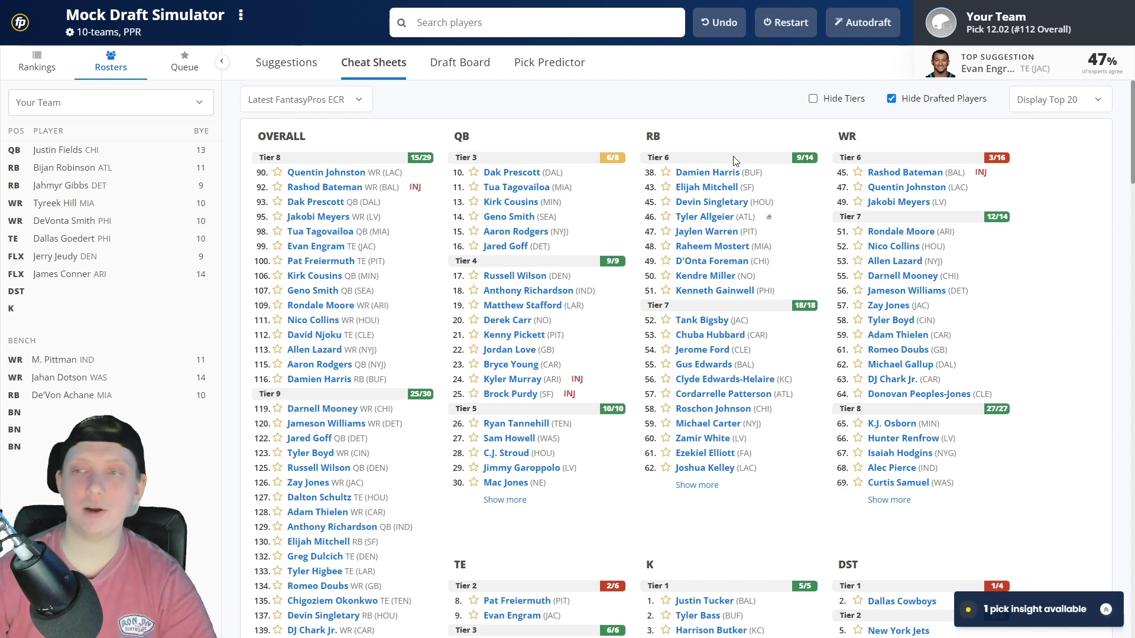
# Open running back Damien Harris's player profile from the cheat sheets and draft him with pick 12.02.
pyautogui.click(698, 177)
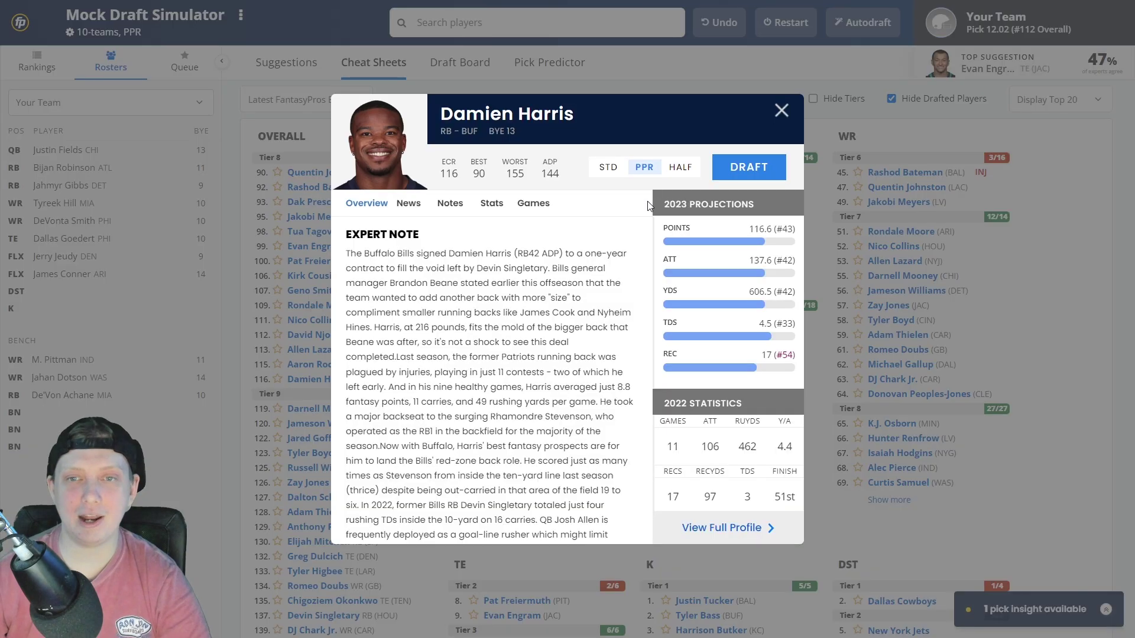
pyautogui.click(737, 170)
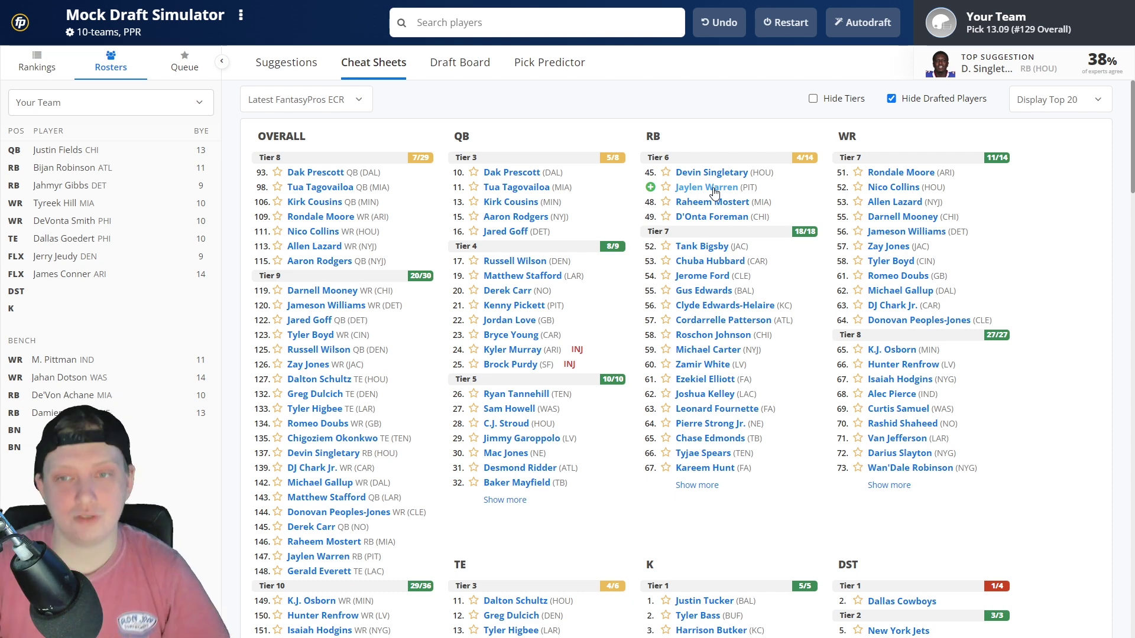
# Review the draft board's later rounds and the remaining players in the cheat sheets for pick 13.09.
pyautogui.click(453, 66)
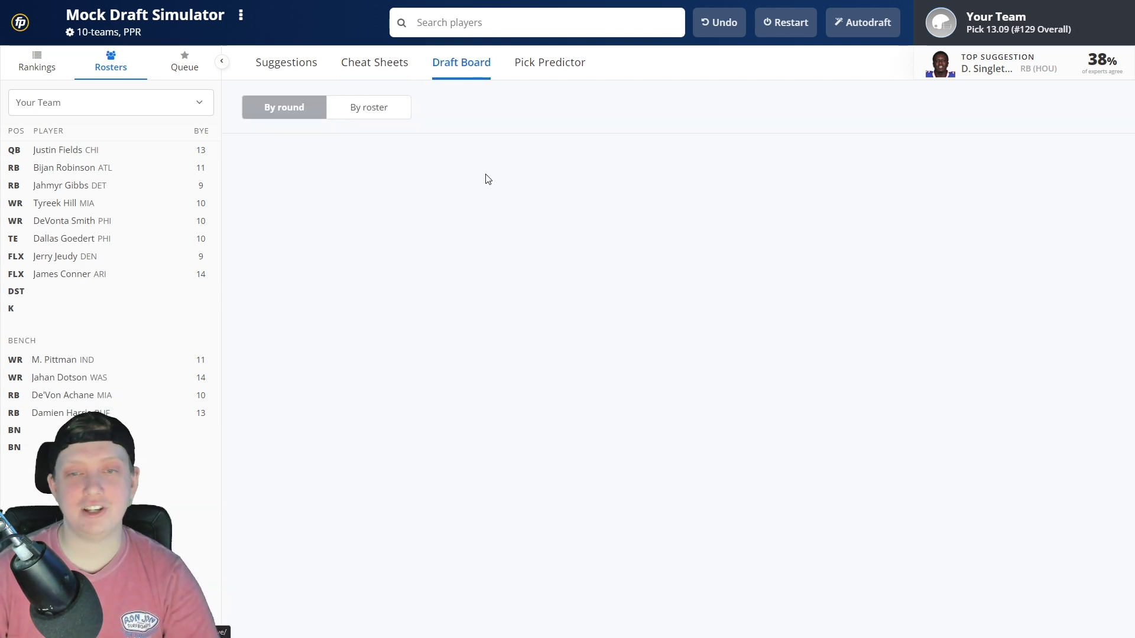
pyautogui.scroll(-6, 455, 178)
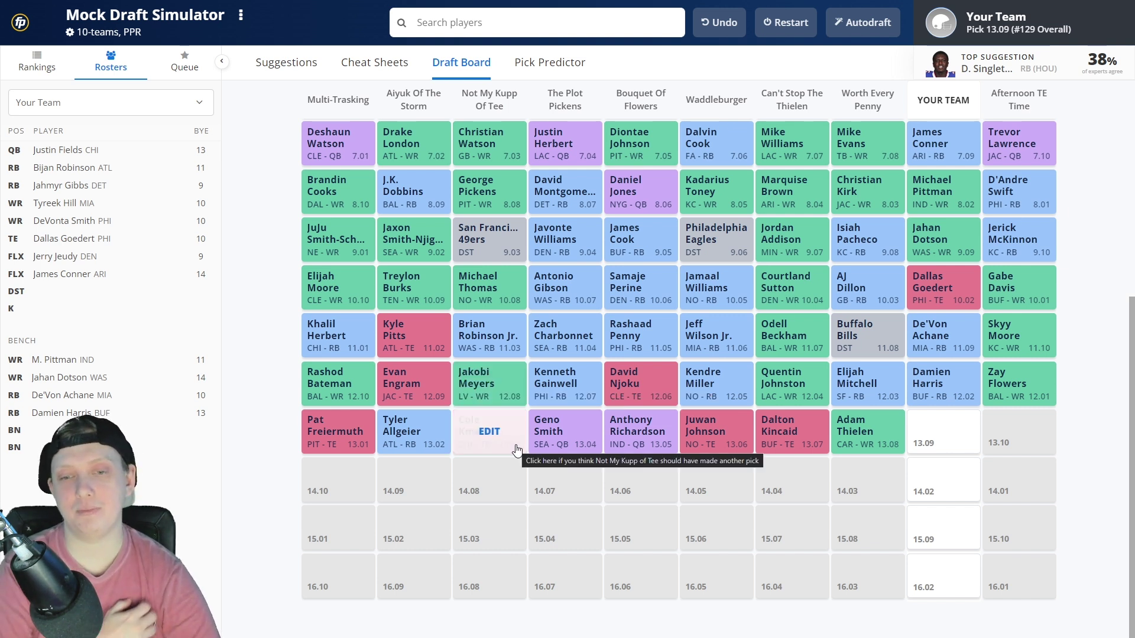
pyautogui.click(371, 62)
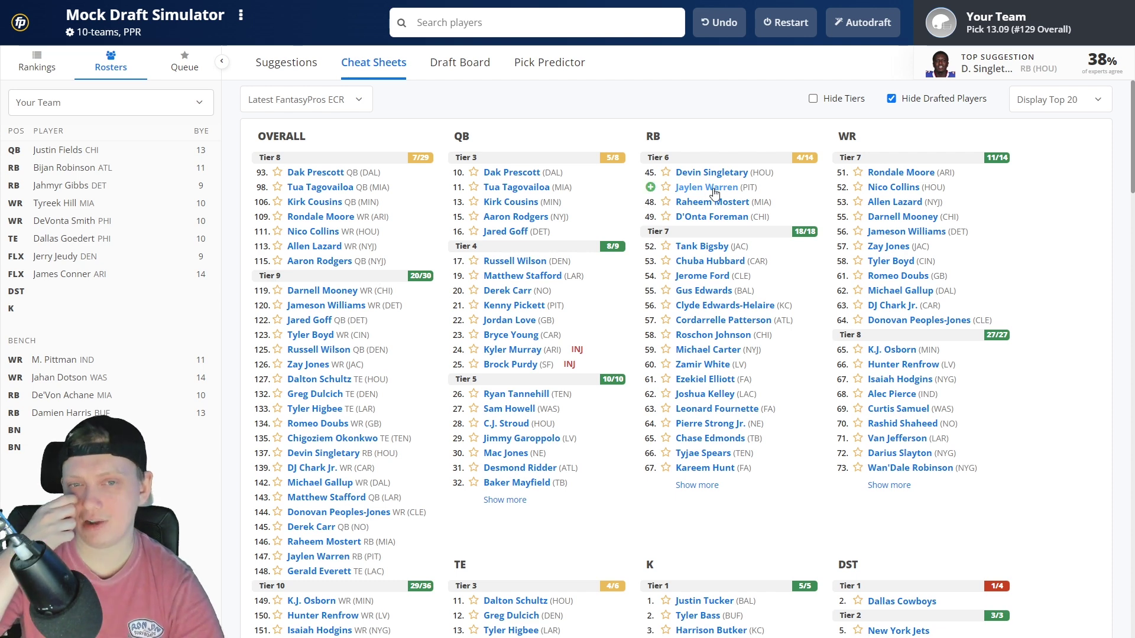
pyautogui.scroll(-3, 597, 366)
pyautogui.scroll(3, 609, 343)
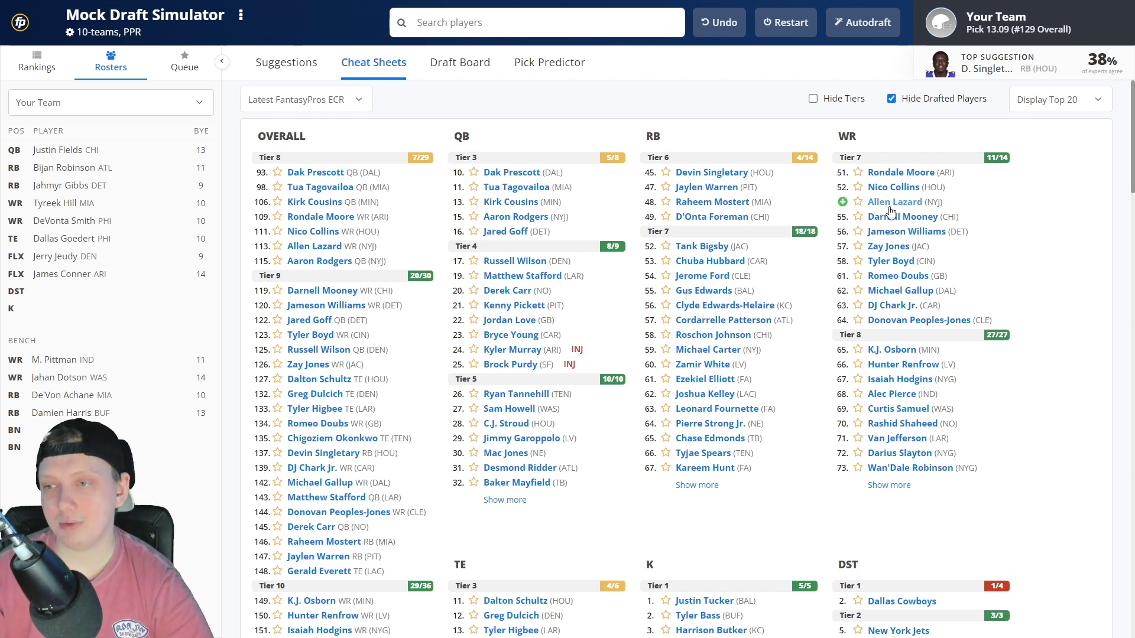
# Read Allen Lazard's expert note and recent news, and draft the wide receiver with pick 13.09.
pyautogui.click(915, 205)
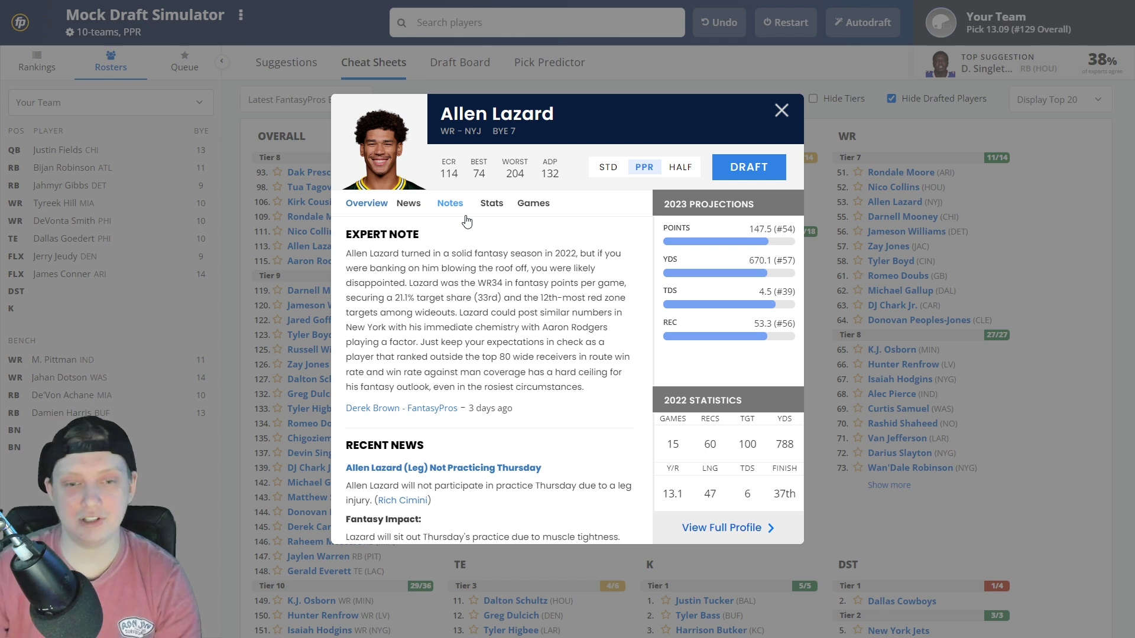
pyautogui.scroll(-2, 491, 334)
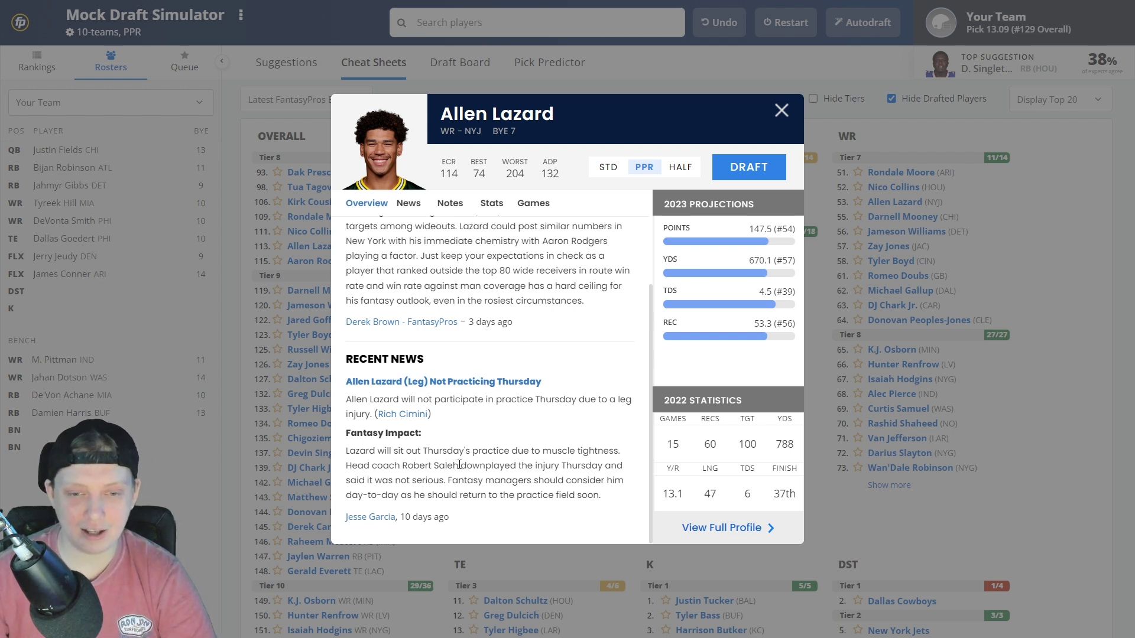
pyautogui.moveTo(376, 468); pyautogui.dragTo(476, 477)
pyautogui.click(475, 477)
pyautogui.scroll(2, 449, 439)
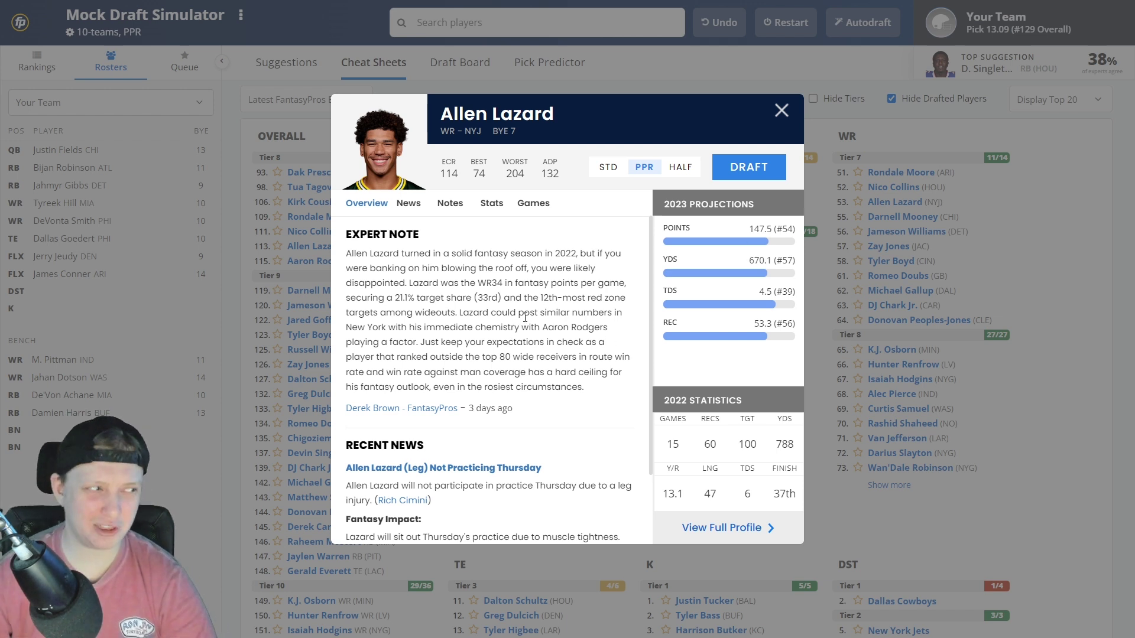
pyautogui.scroll(-3, 498, 292)
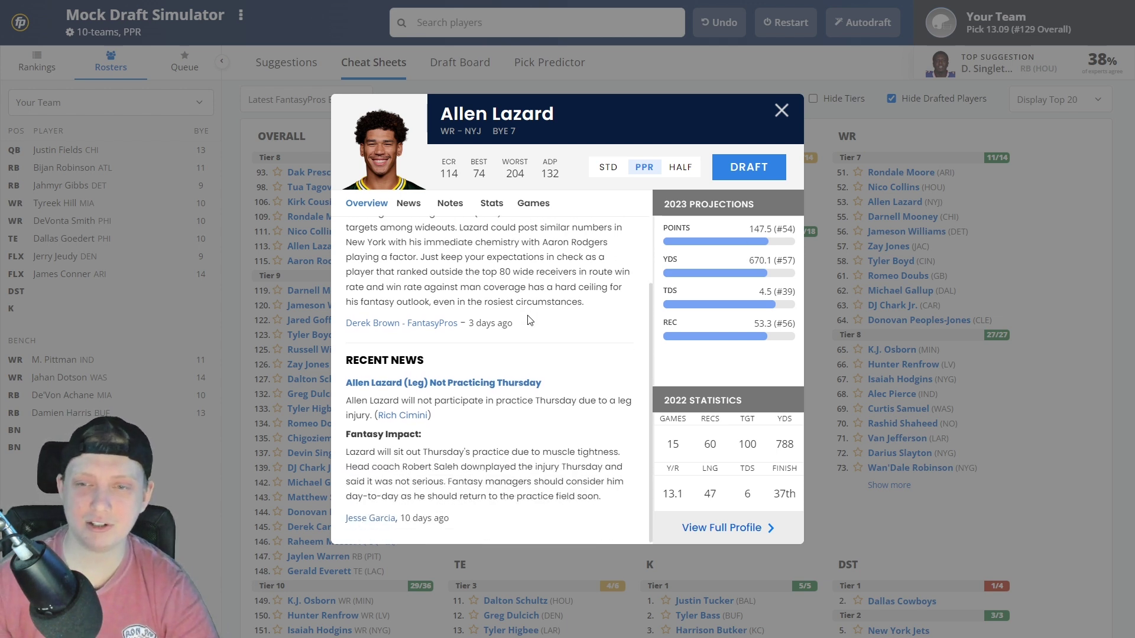
pyautogui.scroll(3, 414, 248)
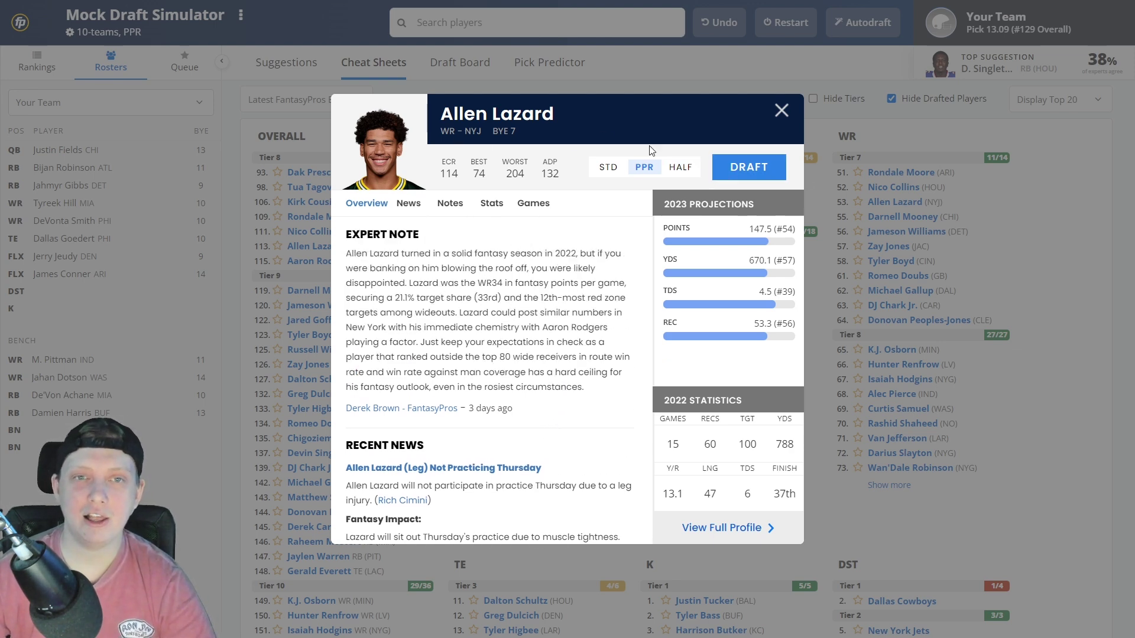
pyautogui.click(1006, 243)
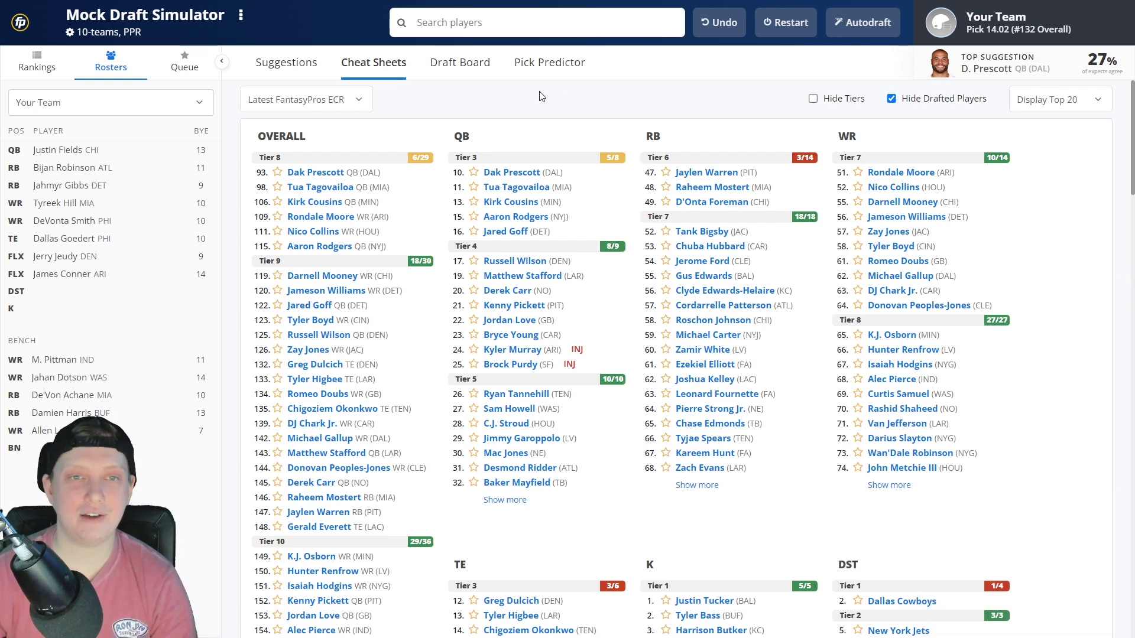
# Check the draft board and compare the remaining running backs in the cheat sheets, including Tank Bigsby and Gus Edwards, for pick 14.02.
pyautogui.click(455, 70)
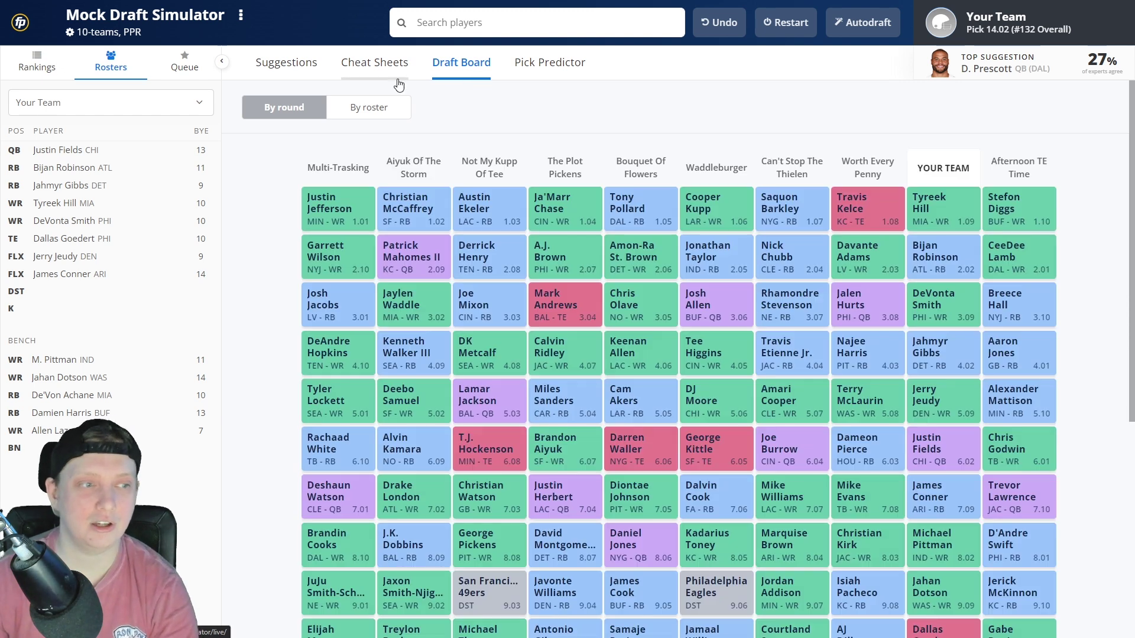
pyautogui.click(389, 70)
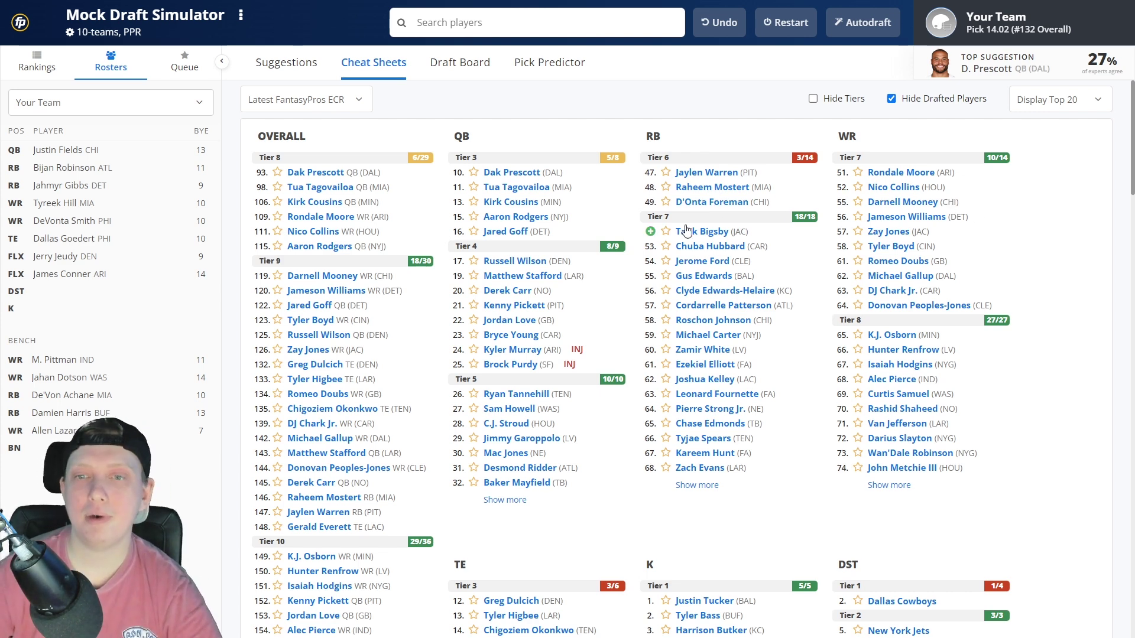
pyautogui.moveTo(746, 235); pyautogui.dragTo(676, 232)
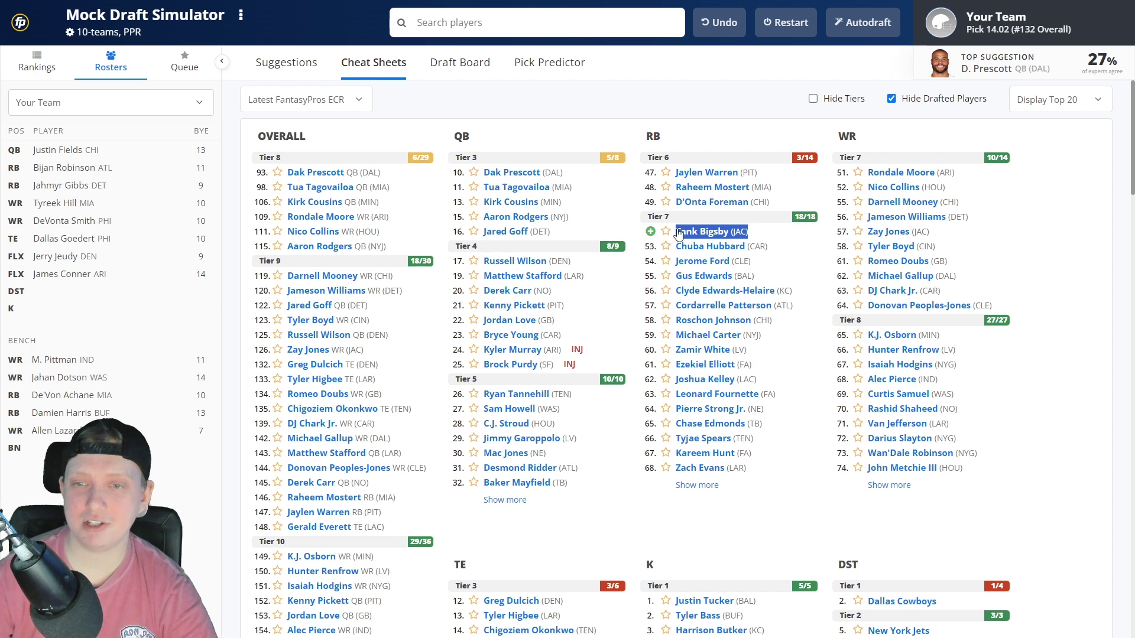
pyautogui.moveTo(760, 275); pyautogui.dragTo(682, 278)
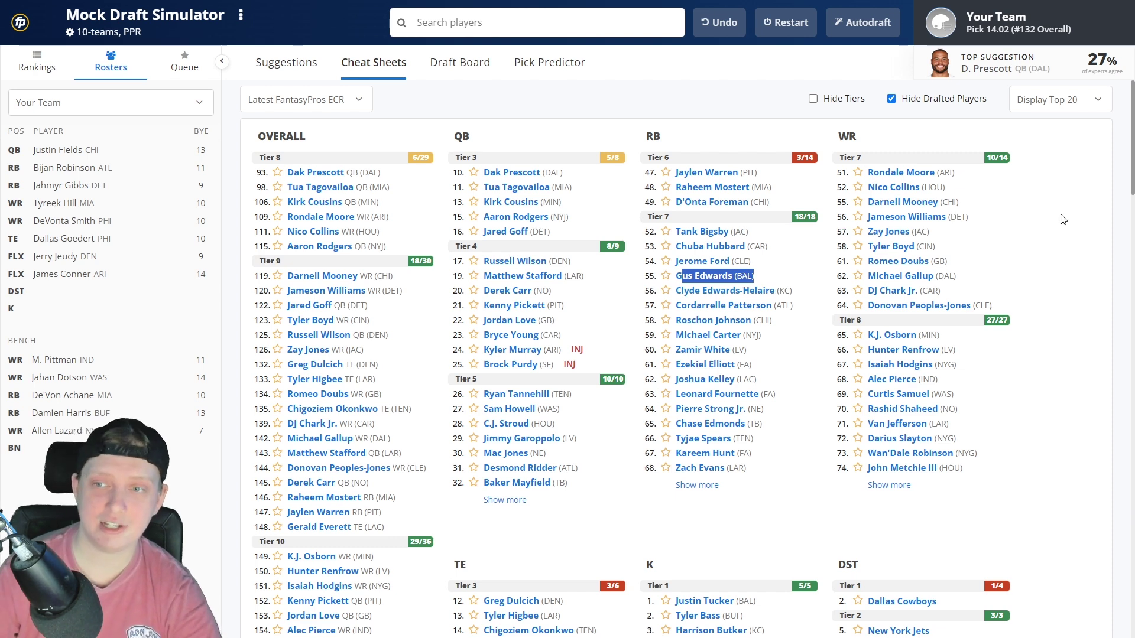
pyautogui.click(1035, 220)
# Review Jameson Williams's player profile and draft the wide receiver with pick 14.02.
pyautogui.click(920, 218)
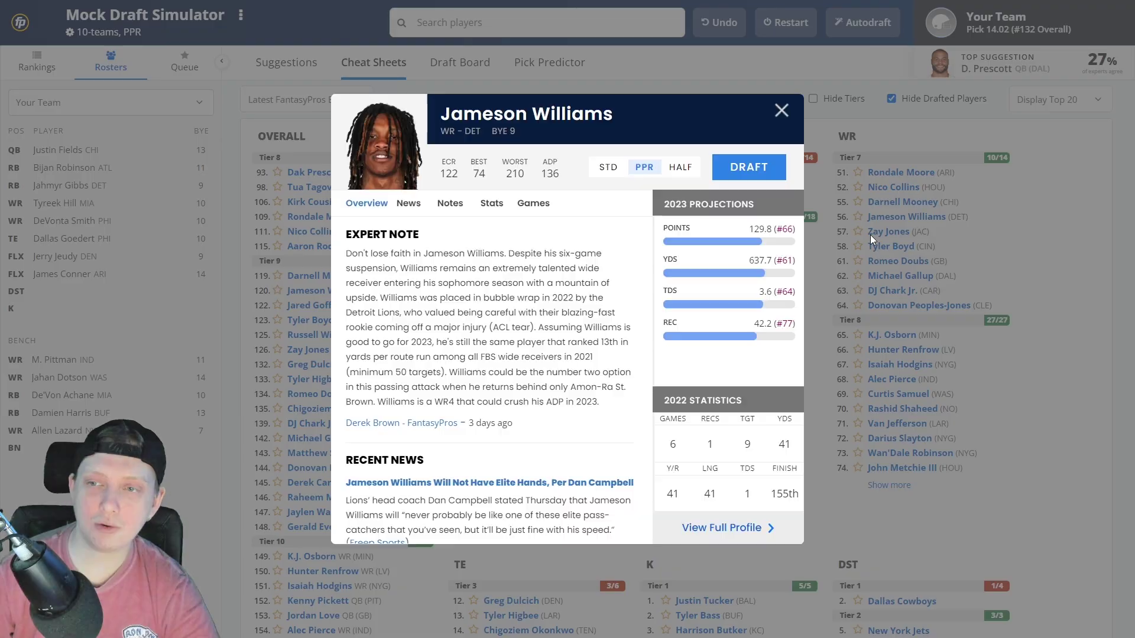
pyautogui.click(927, 180)
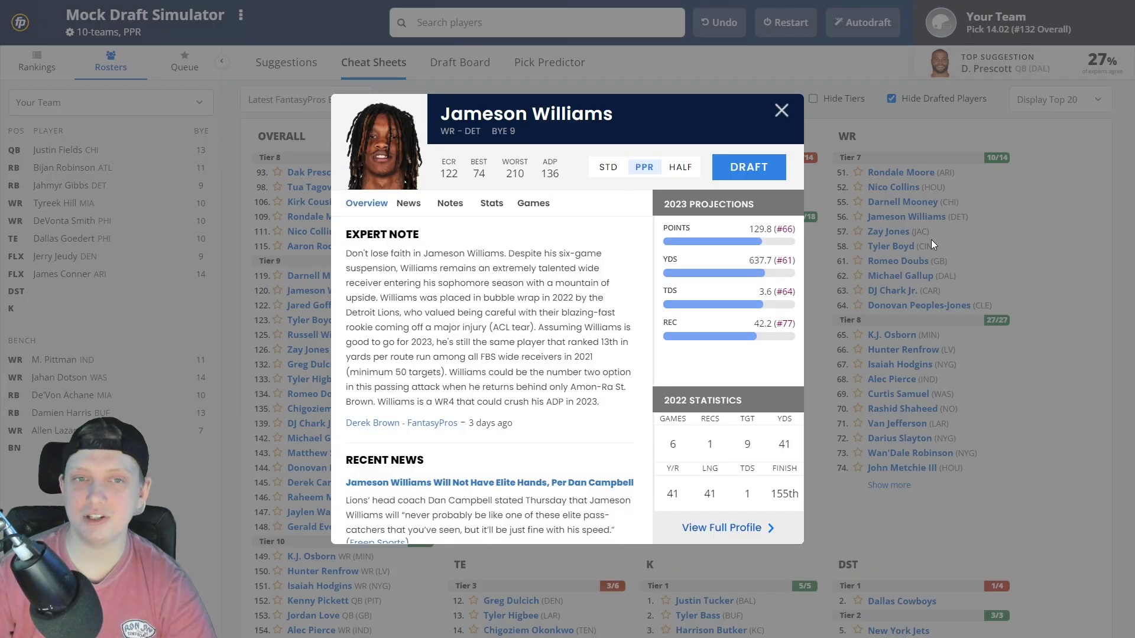
pyautogui.click(1001, 227)
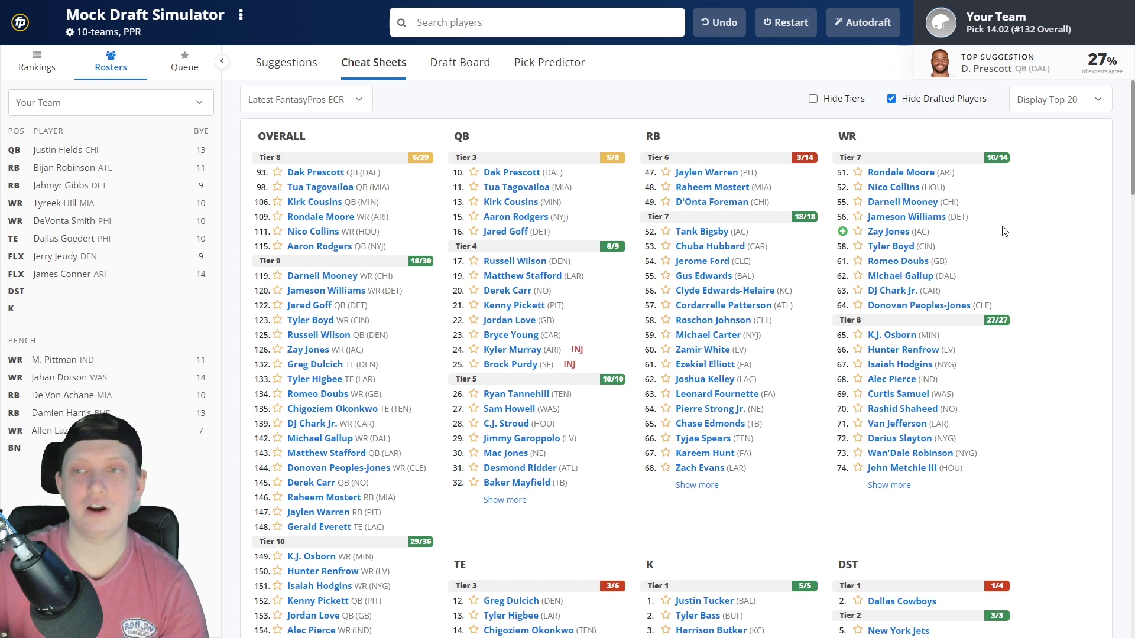
pyautogui.click(890, 222)
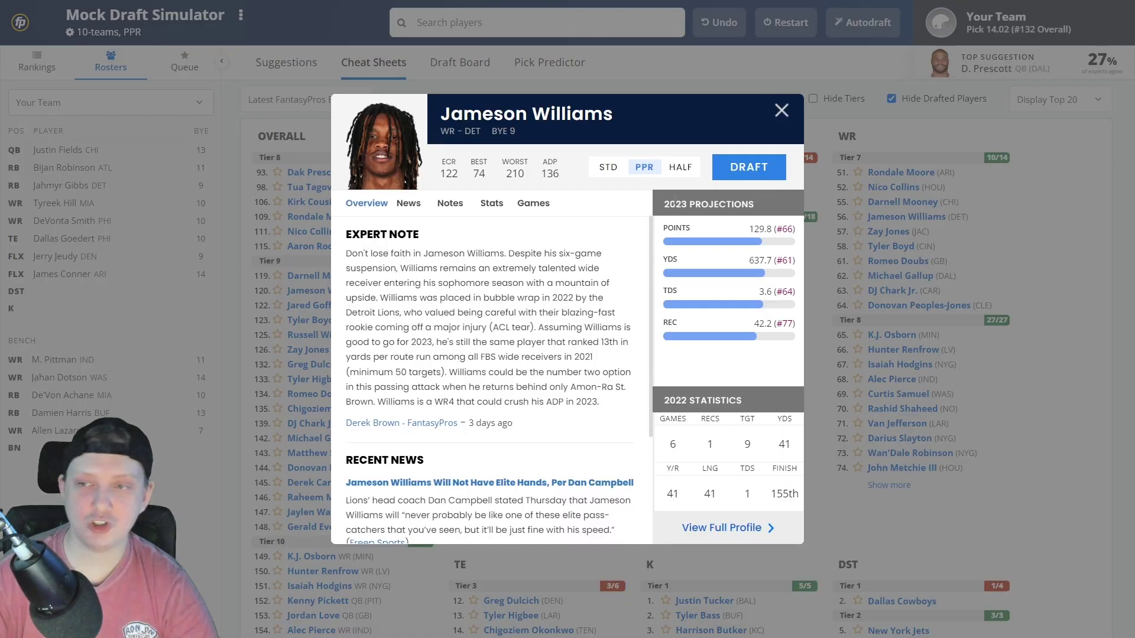
pyautogui.click(751, 167)
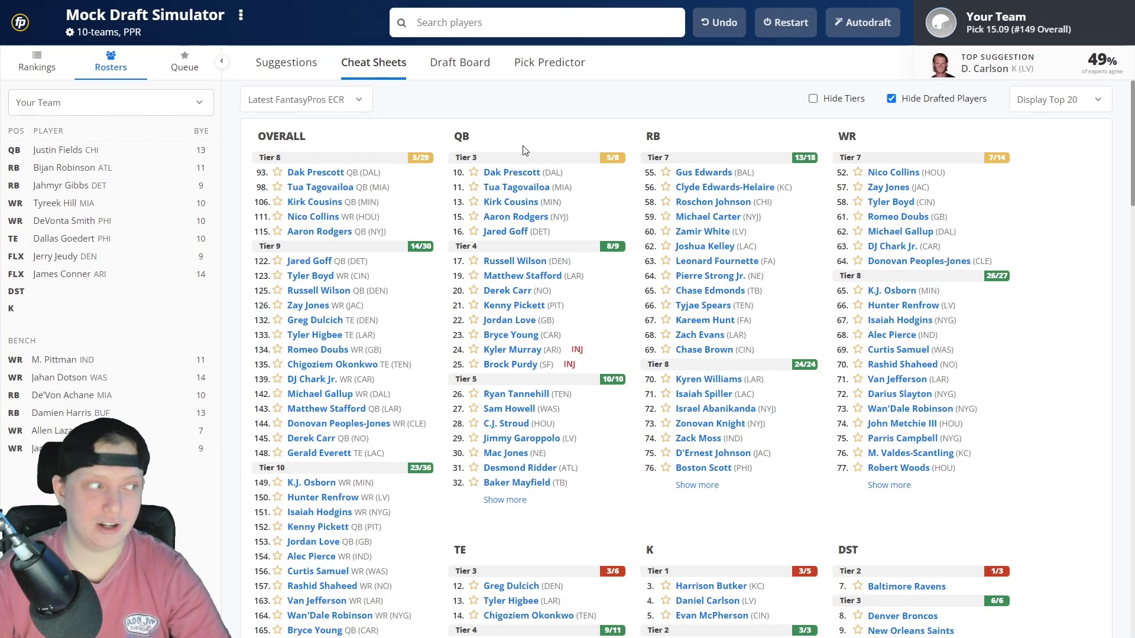
# Check the draft board's latest rounds, and draft kicker Daniel Carlson from the cheat sheets with pick 15.09.
pyautogui.click(454, 66)
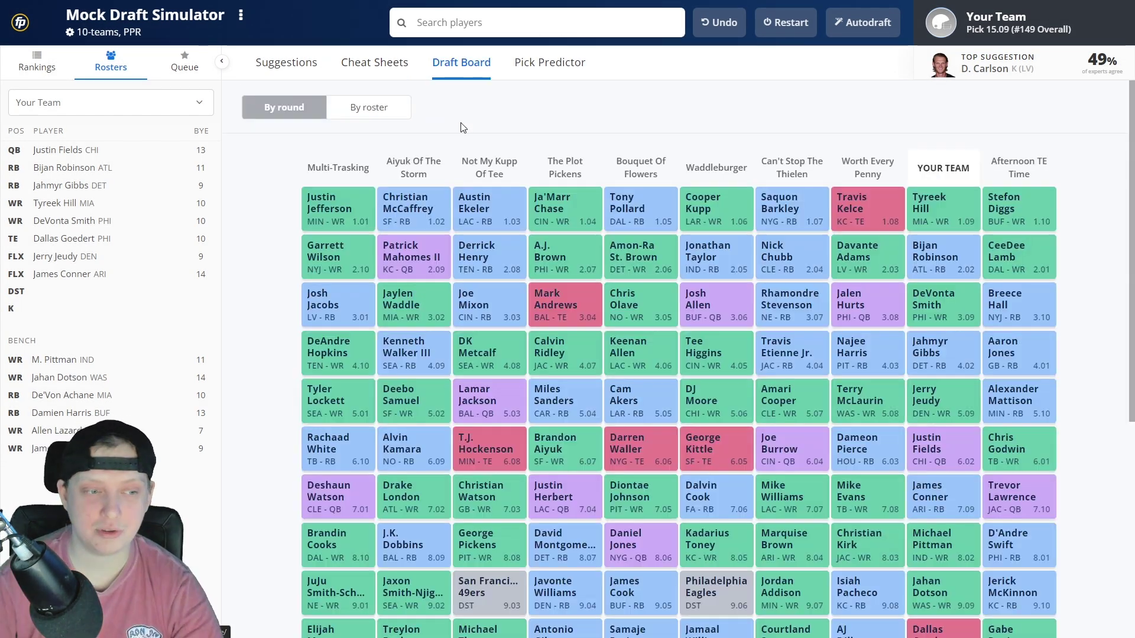
pyautogui.scroll(-6, 591, 374)
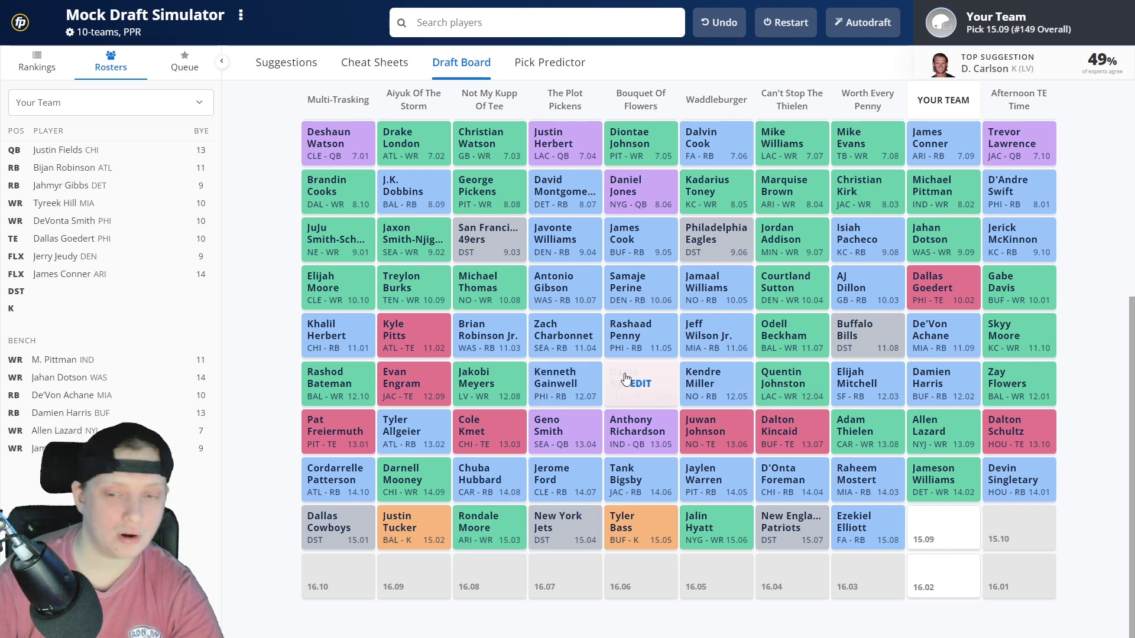
pyautogui.click(388, 63)
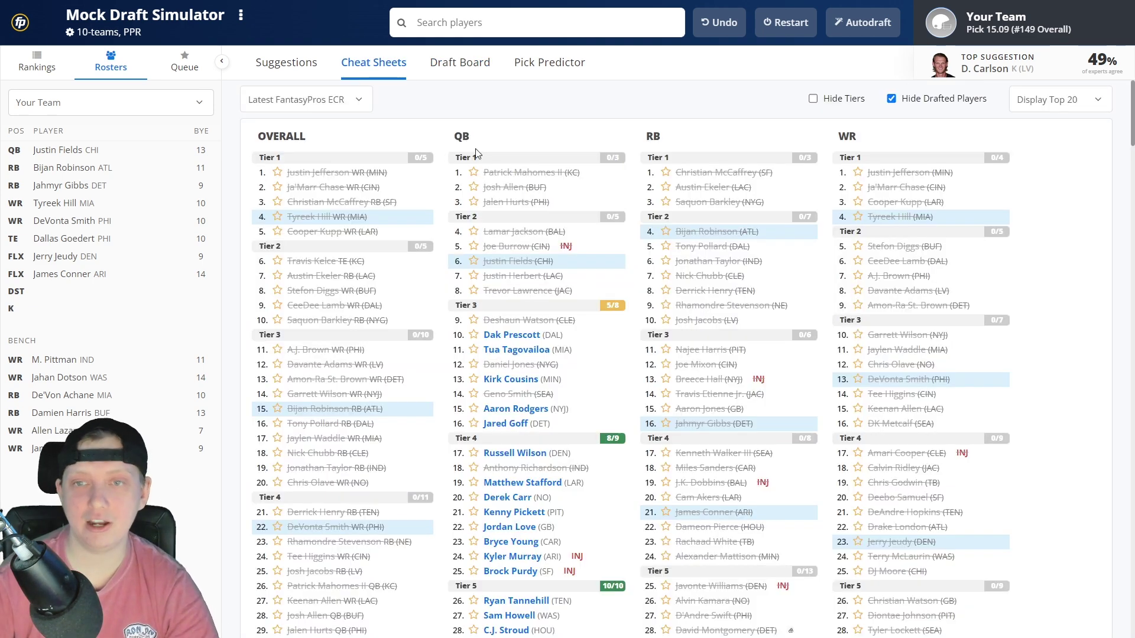
pyautogui.scroll(-6, 693, 318)
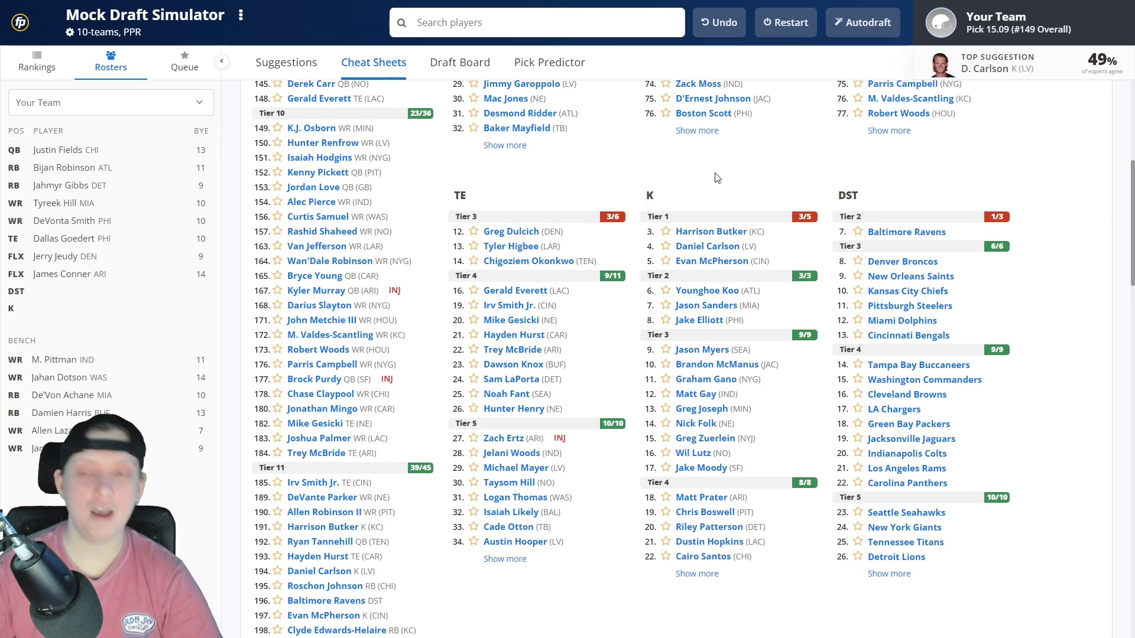
pyautogui.click(686, 248)
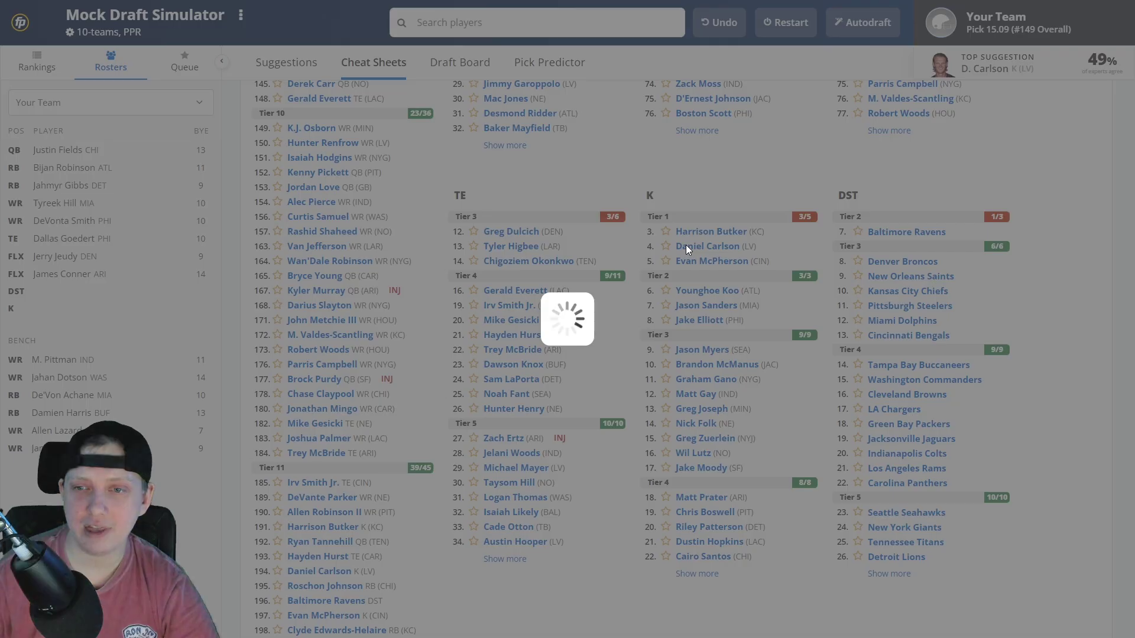
pyautogui.click(745, 173)
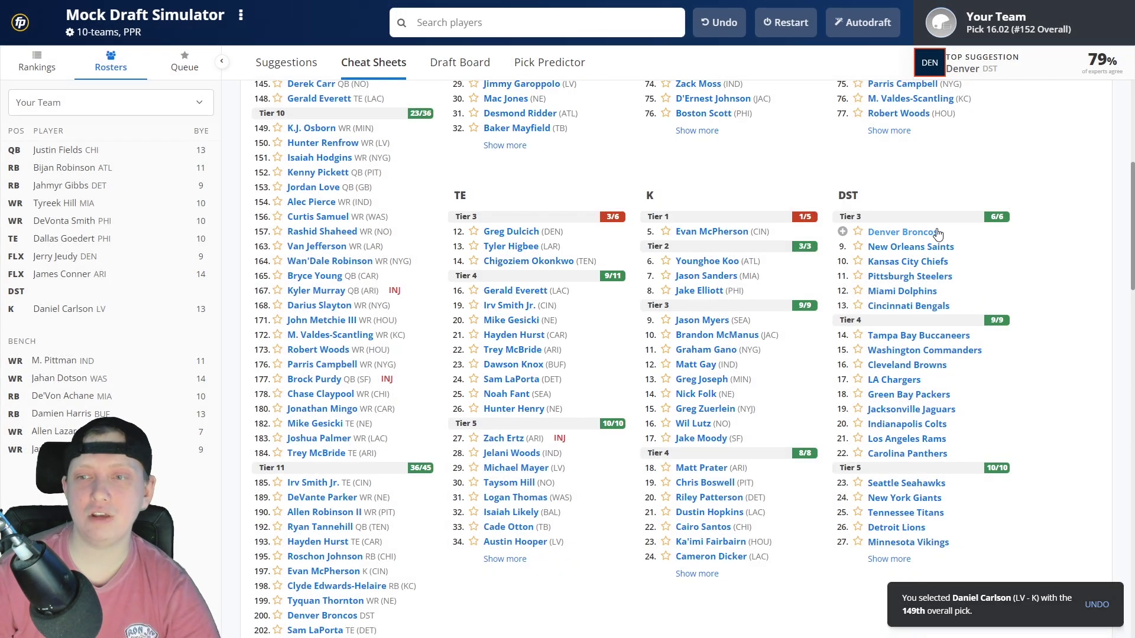
# Check the game schedule in the Denver Broncos defense's profile and draft the unit with pick 16.02.
pyautogui.click(897, 233)
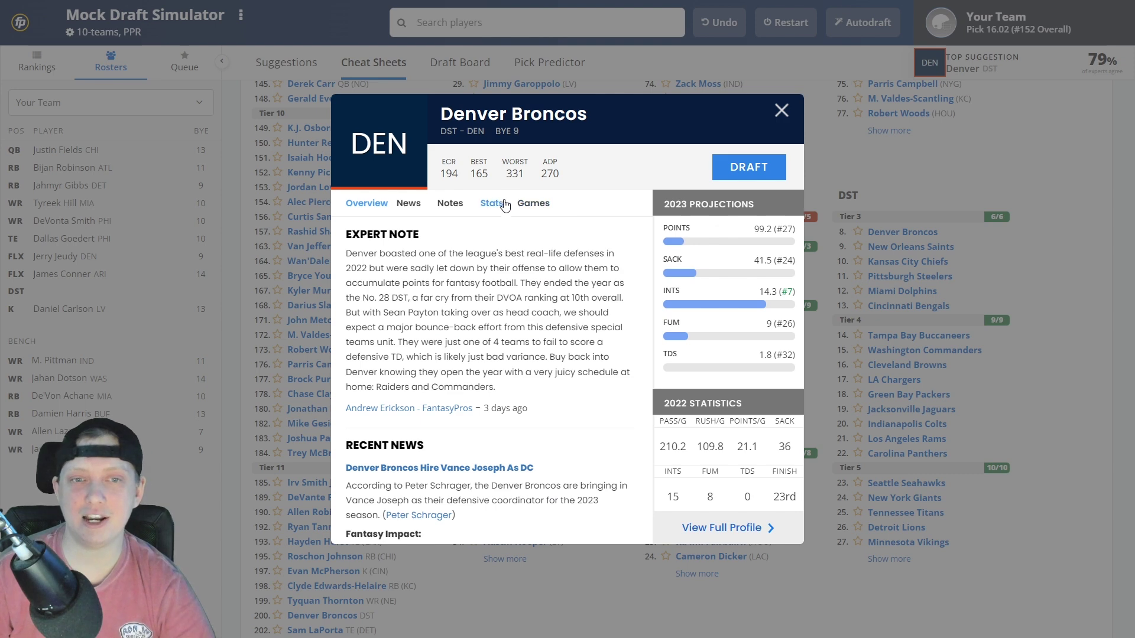
pyautogui.click(508, 204)
pyautogui.click(520, 204)
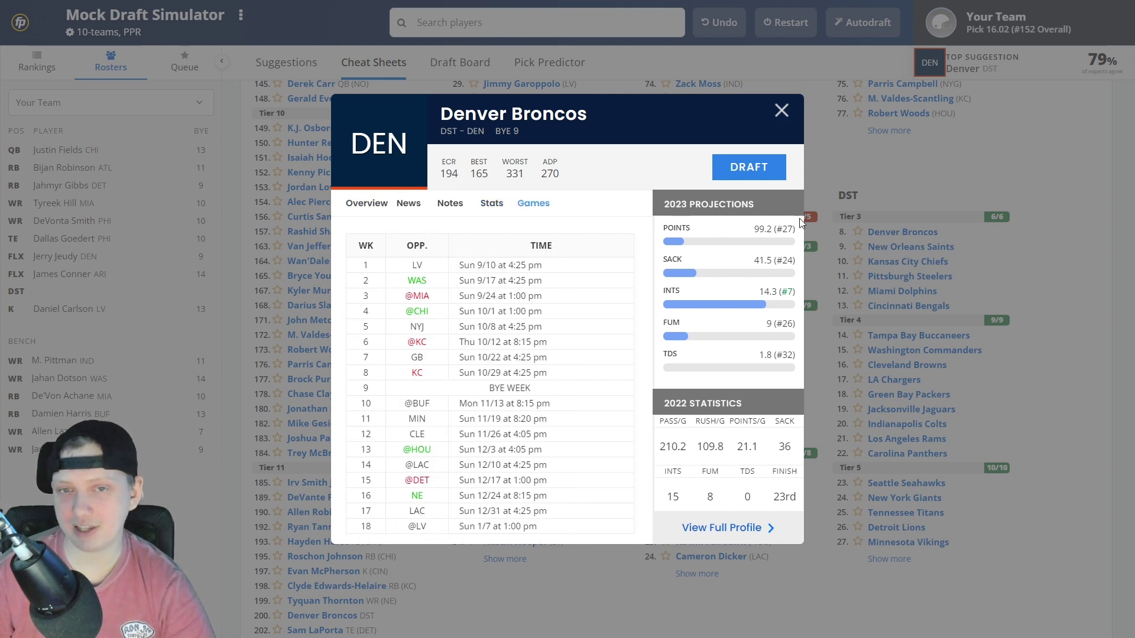
pyautogui.click(748, 168)
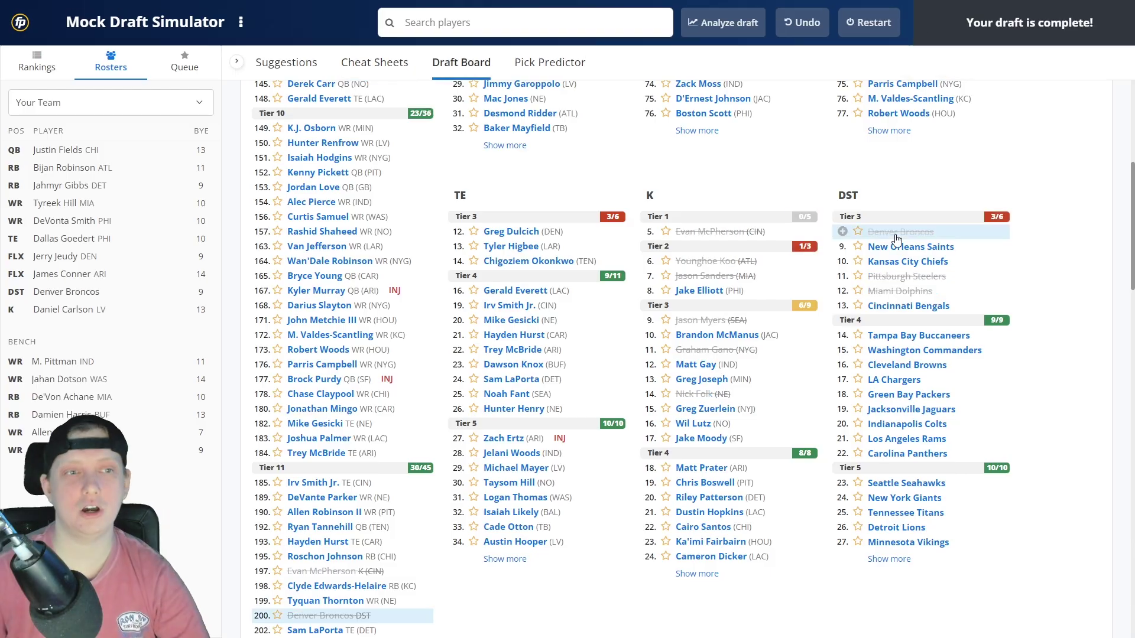